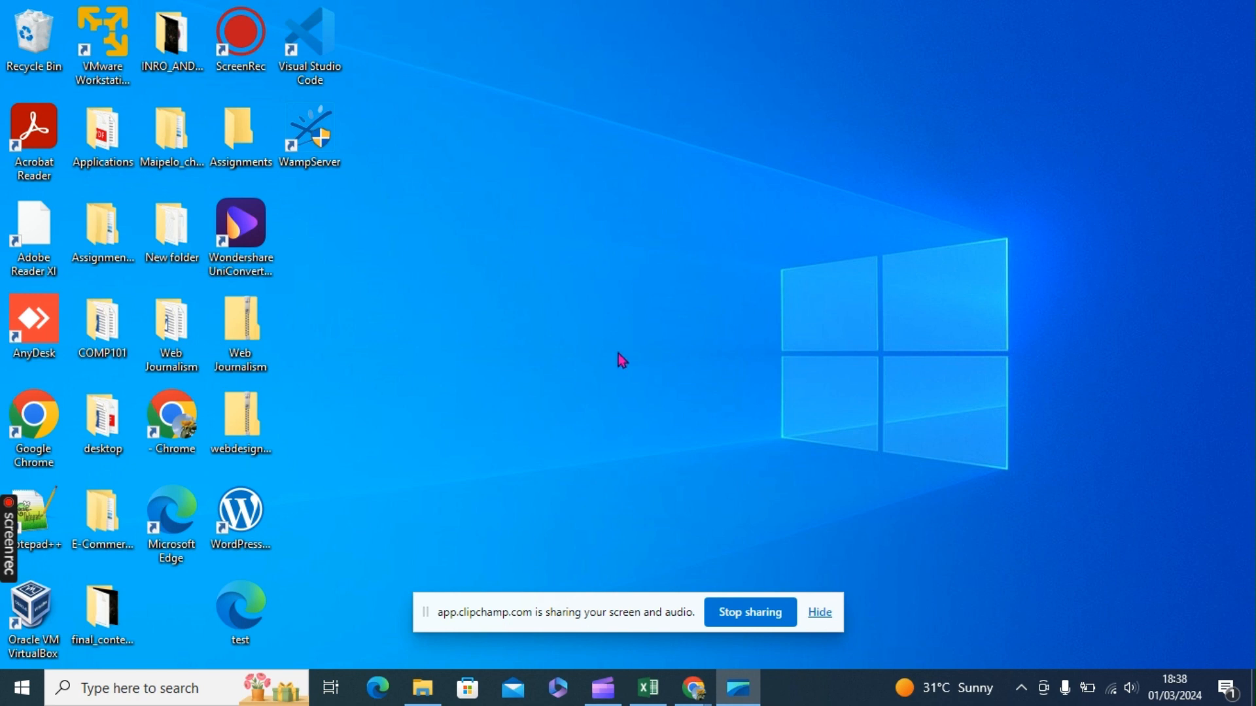
# Find and open the Microsoft Teams (work or school) app, and maximize its window.
pyautogui.click(110, 691)
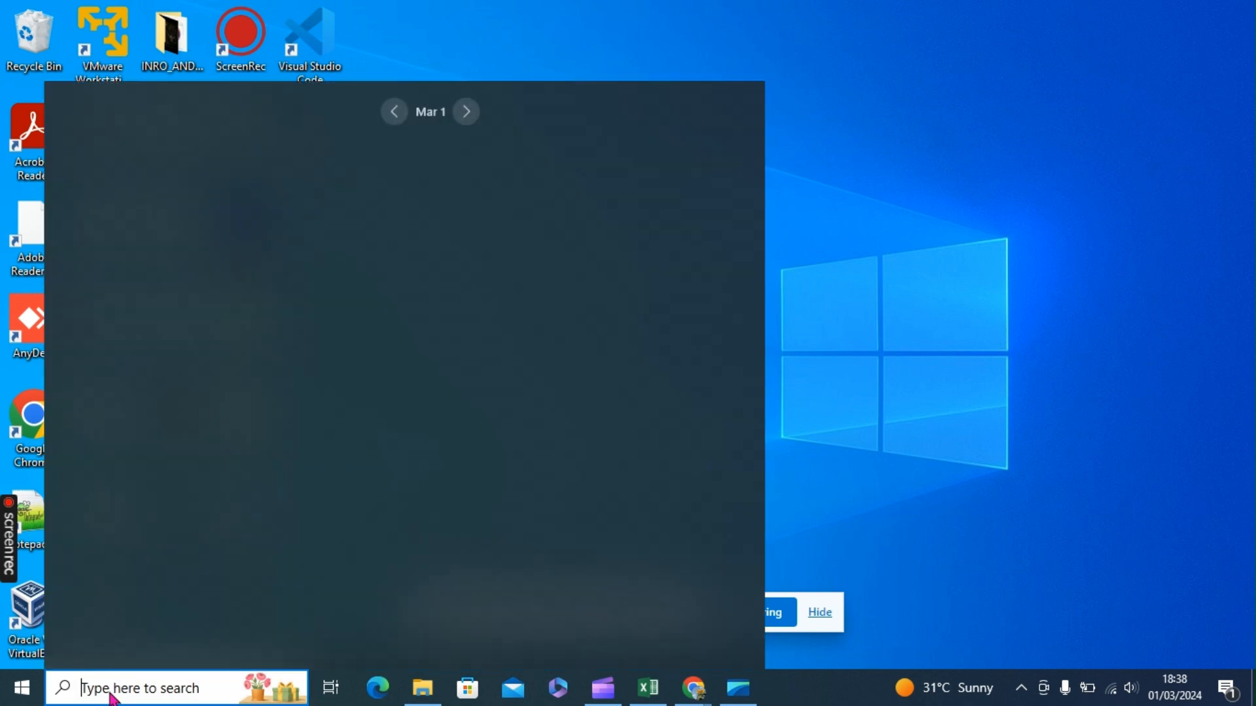
pyautogui.write('tea')
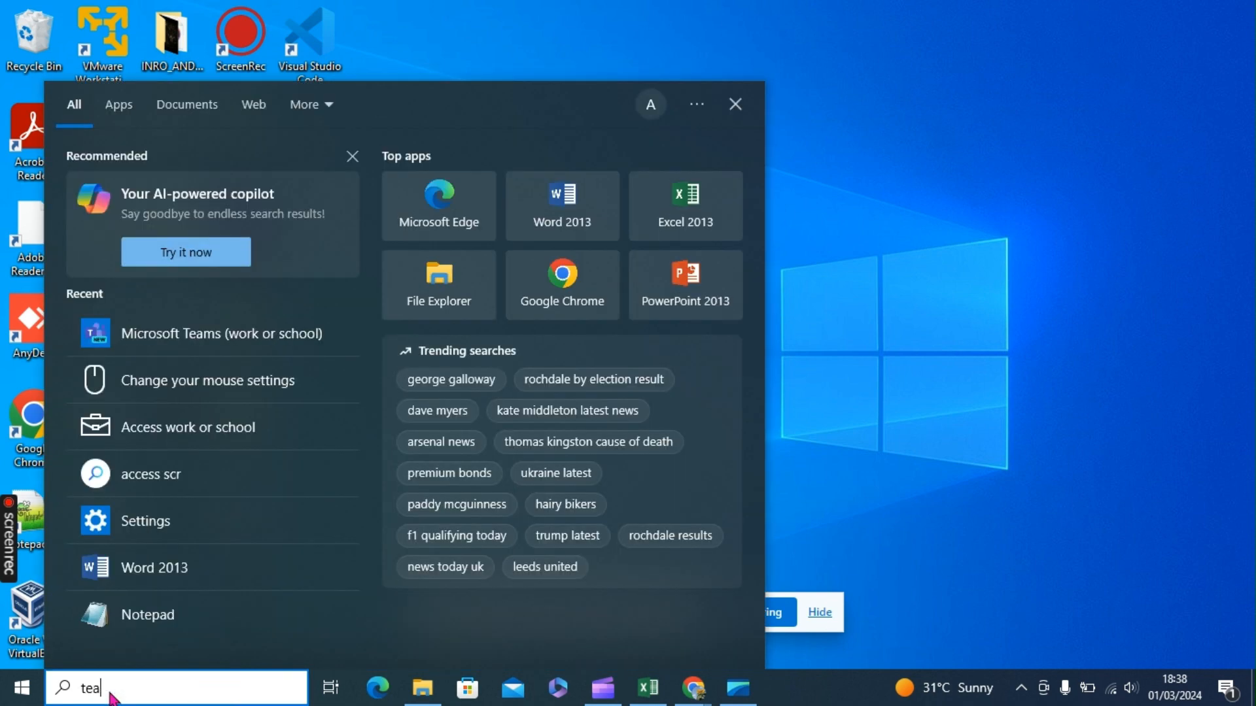
pyautogui.write('m')
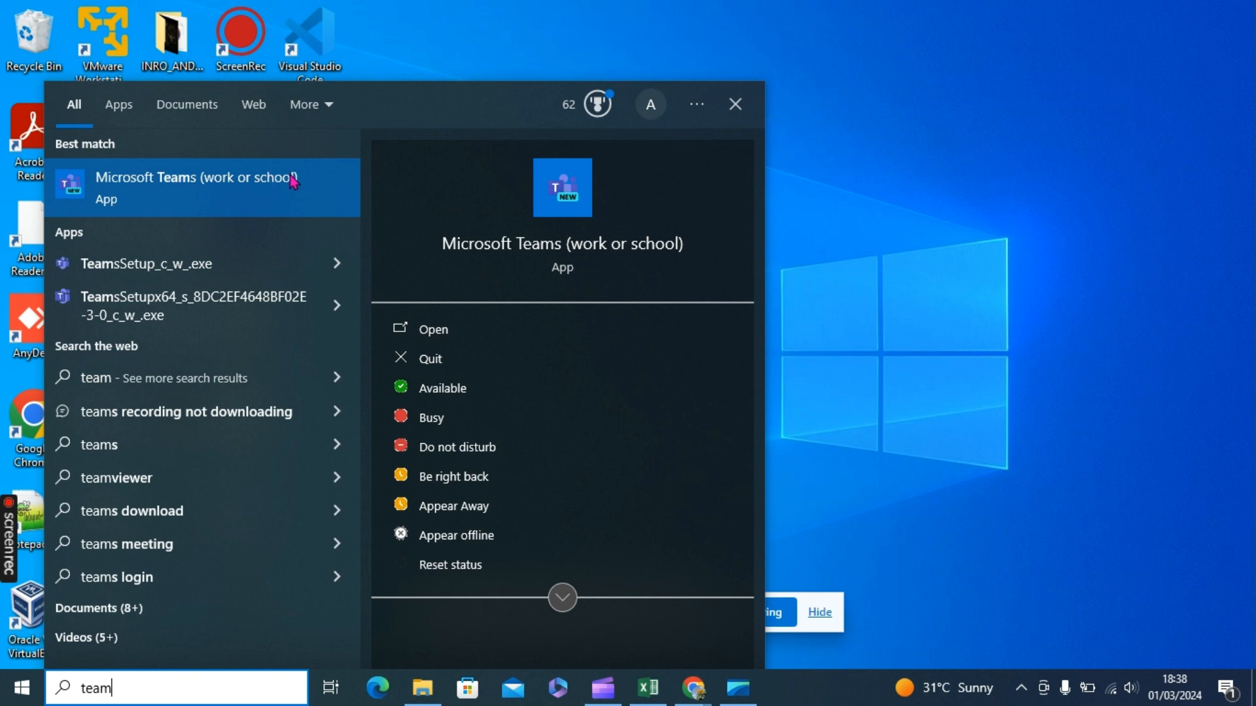
pyautogui.click(421, 327)
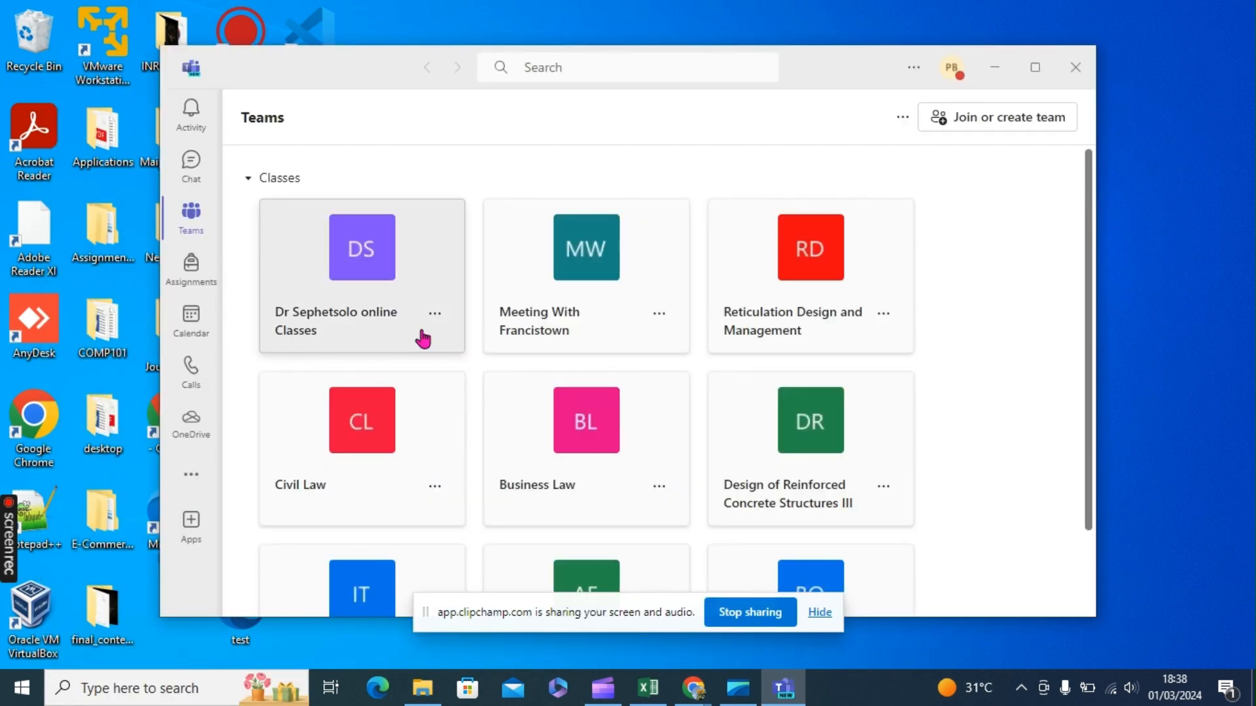
pyautogui.click(1035, 68)
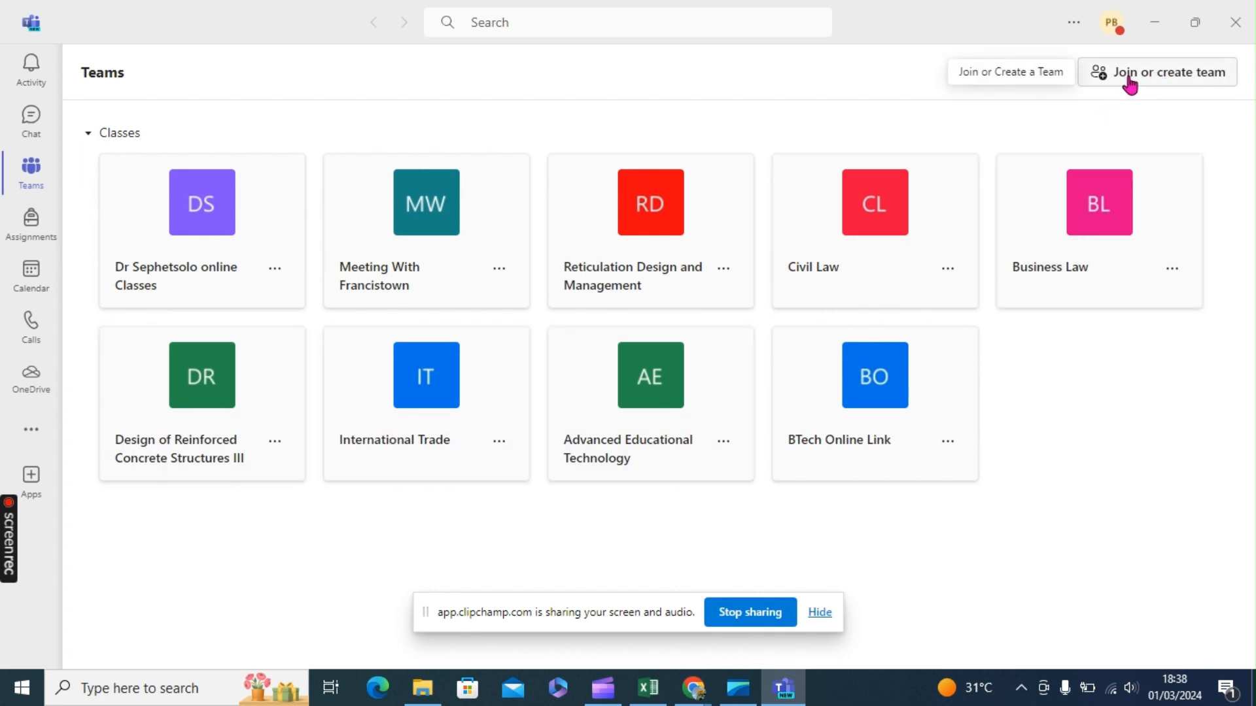
# Start creating a new team based on the Class template.
pyautogui.click(1165, 78)
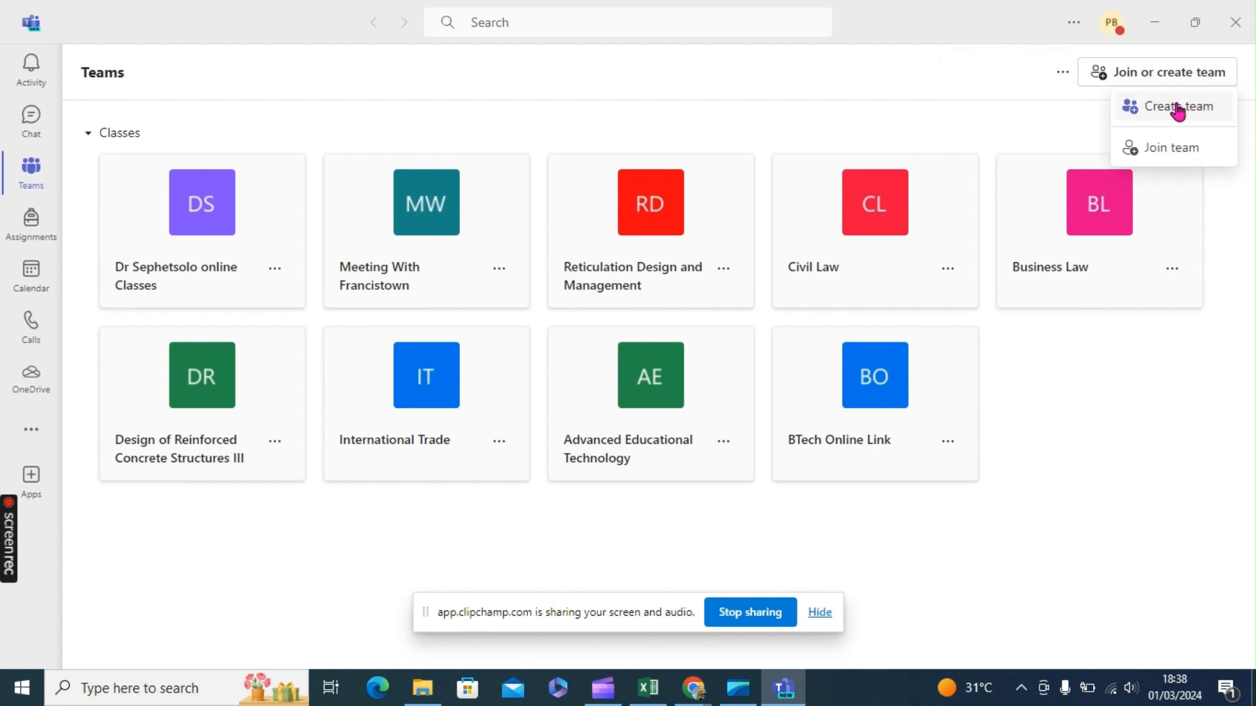
pyautogui.click(1177, 108)
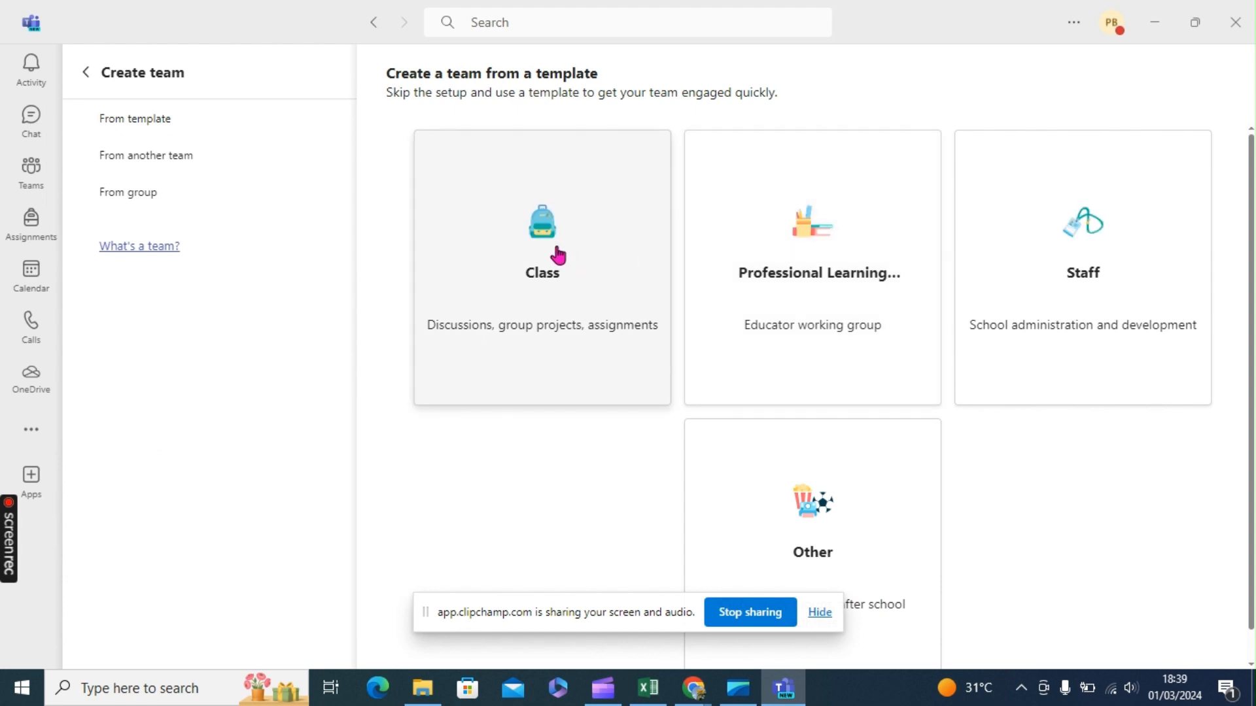
pyautogui.click(558, 255)
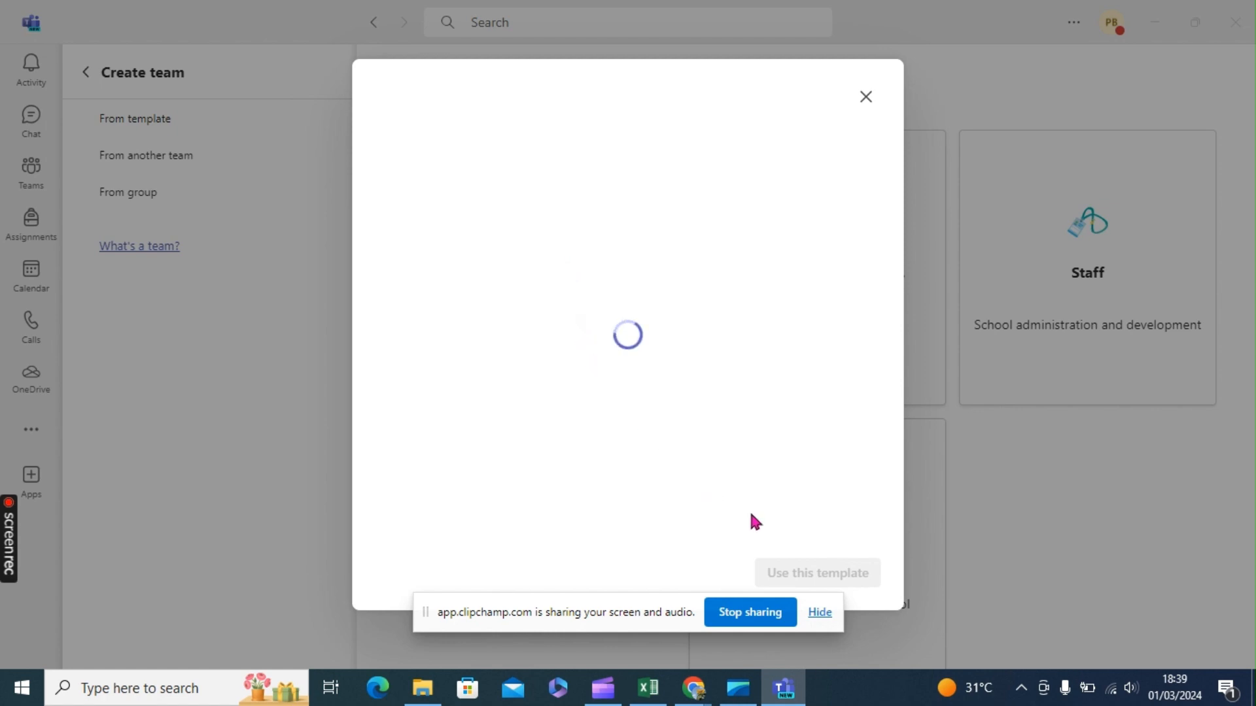
pyautogui.click(820, 614)
pyautogui.click(825, 573)
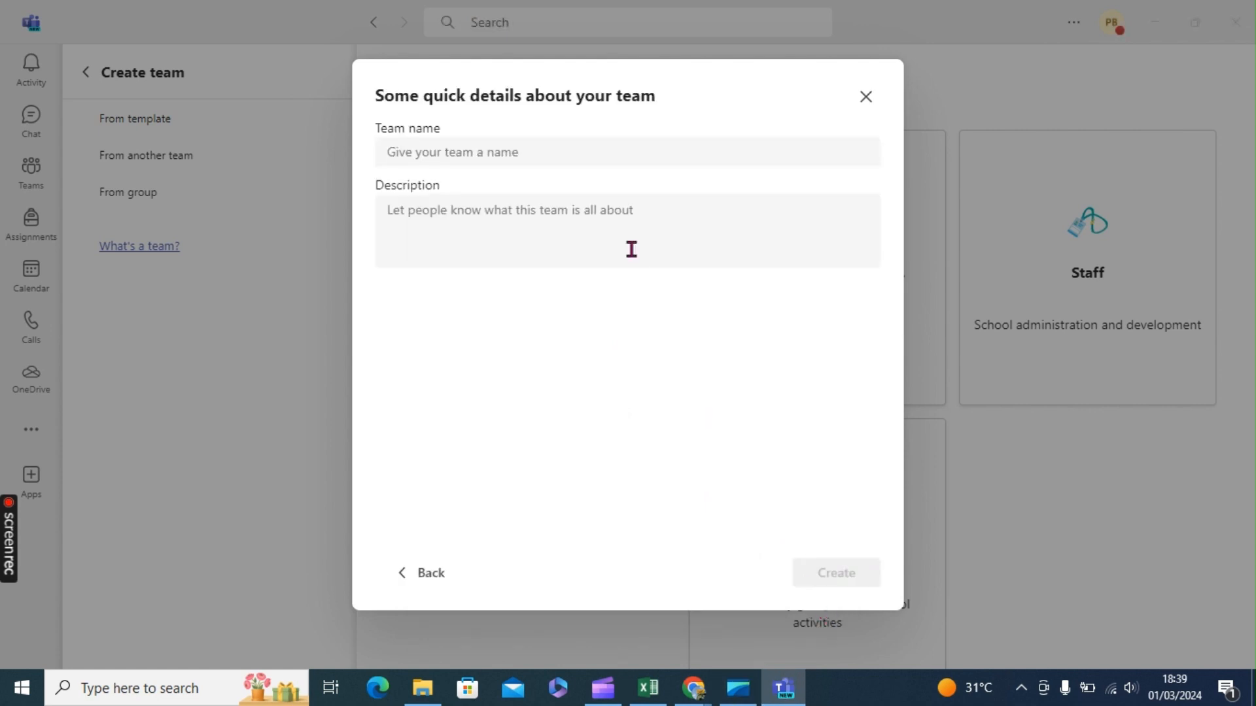
# Create the class team with the name "Introduction to Accounting", without adding any members.
pyautogui.click(497, 153)
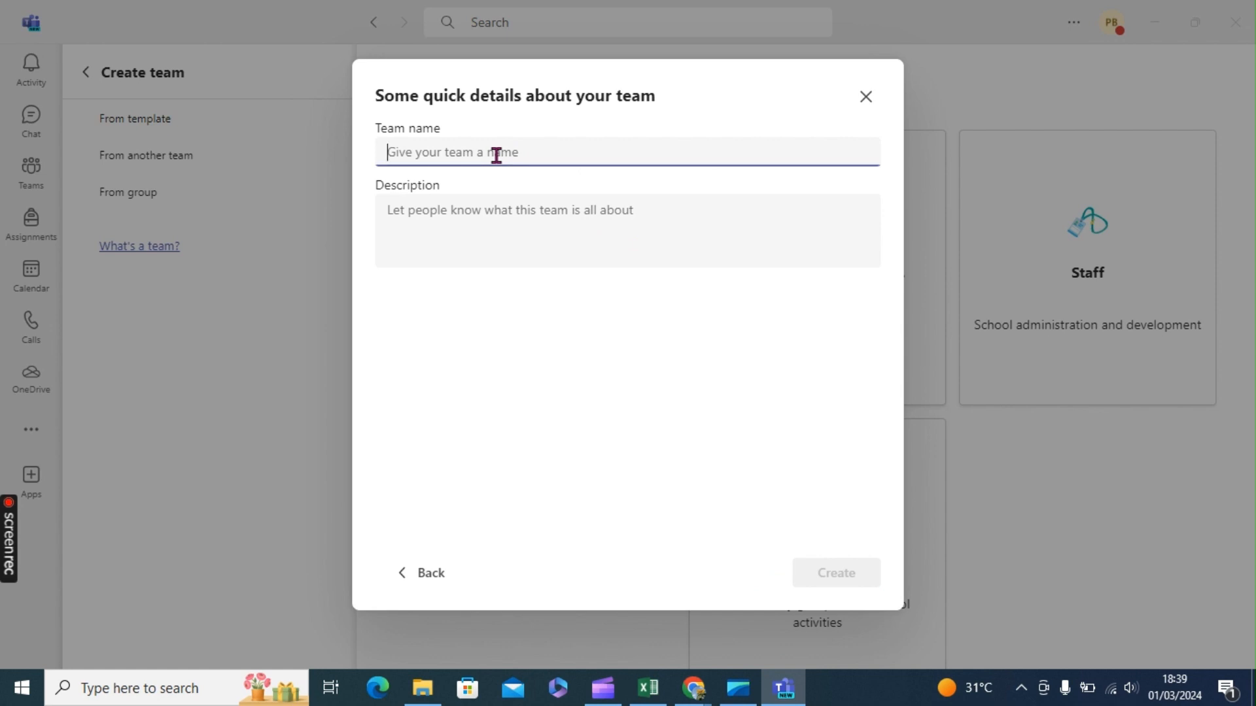
pyautogui.write('Intro')
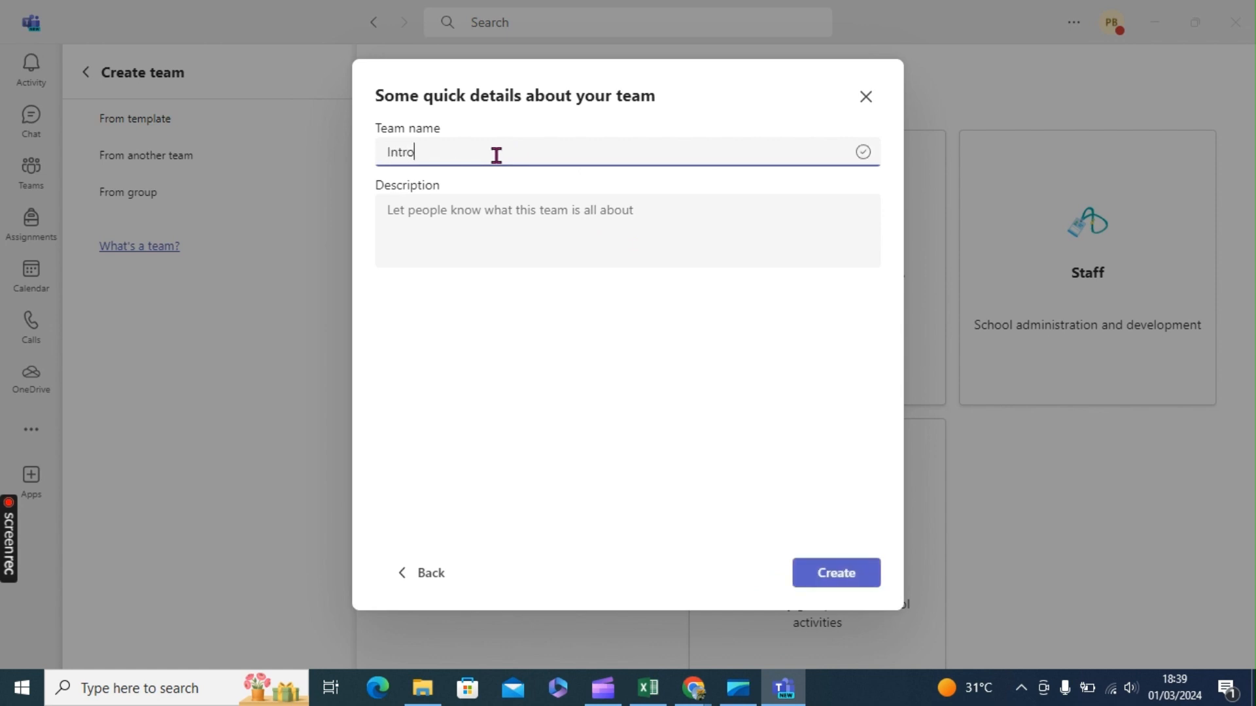
pyautogui.write('duction to Accounting')
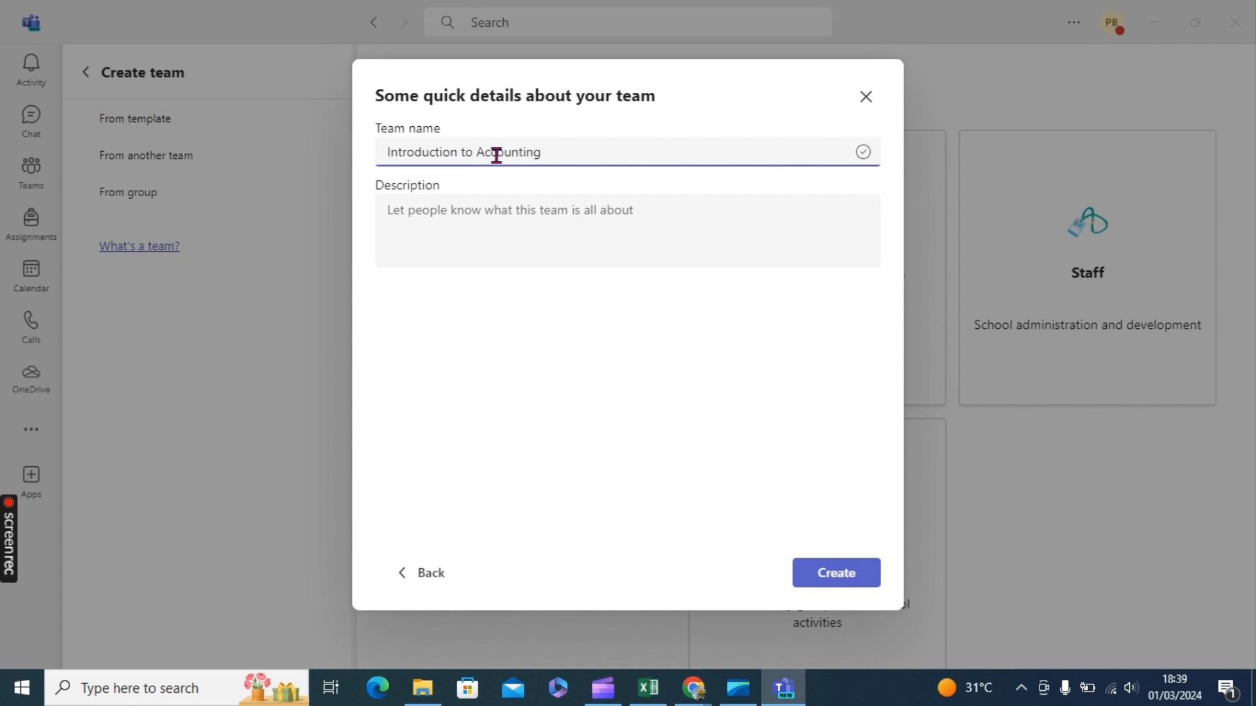
pyautogui.click(850, 579)
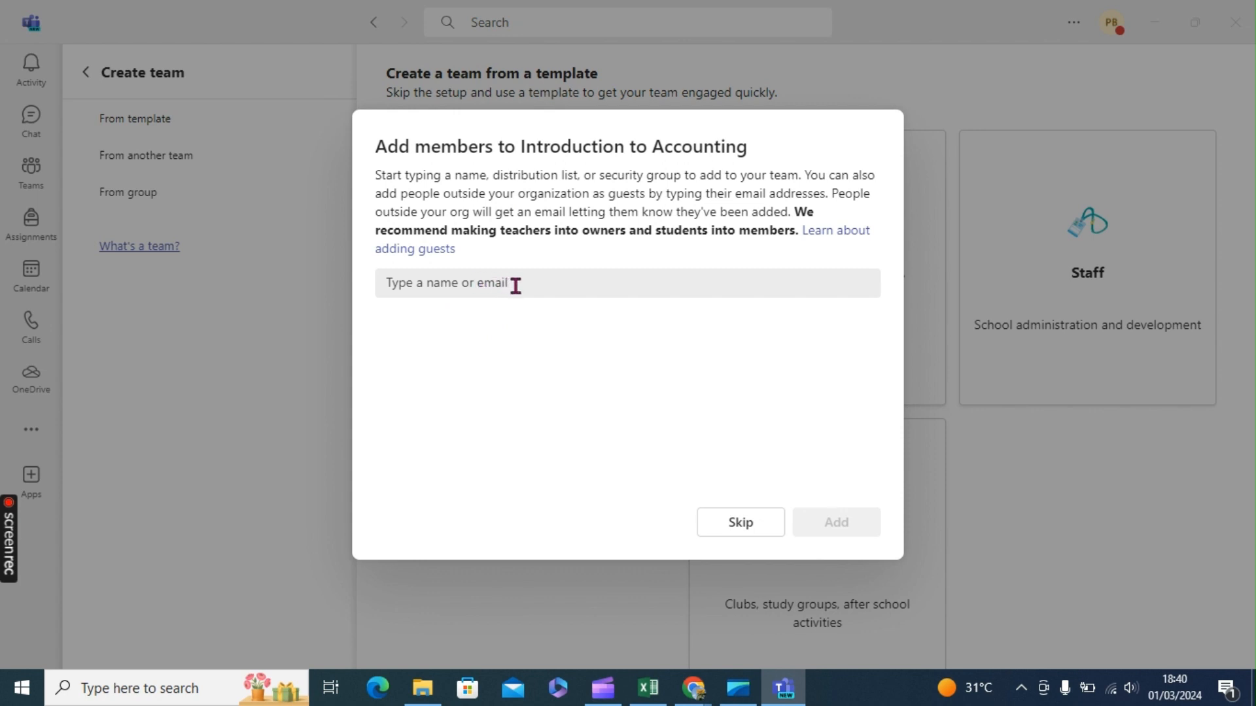
pyautogui.click(734, 524)
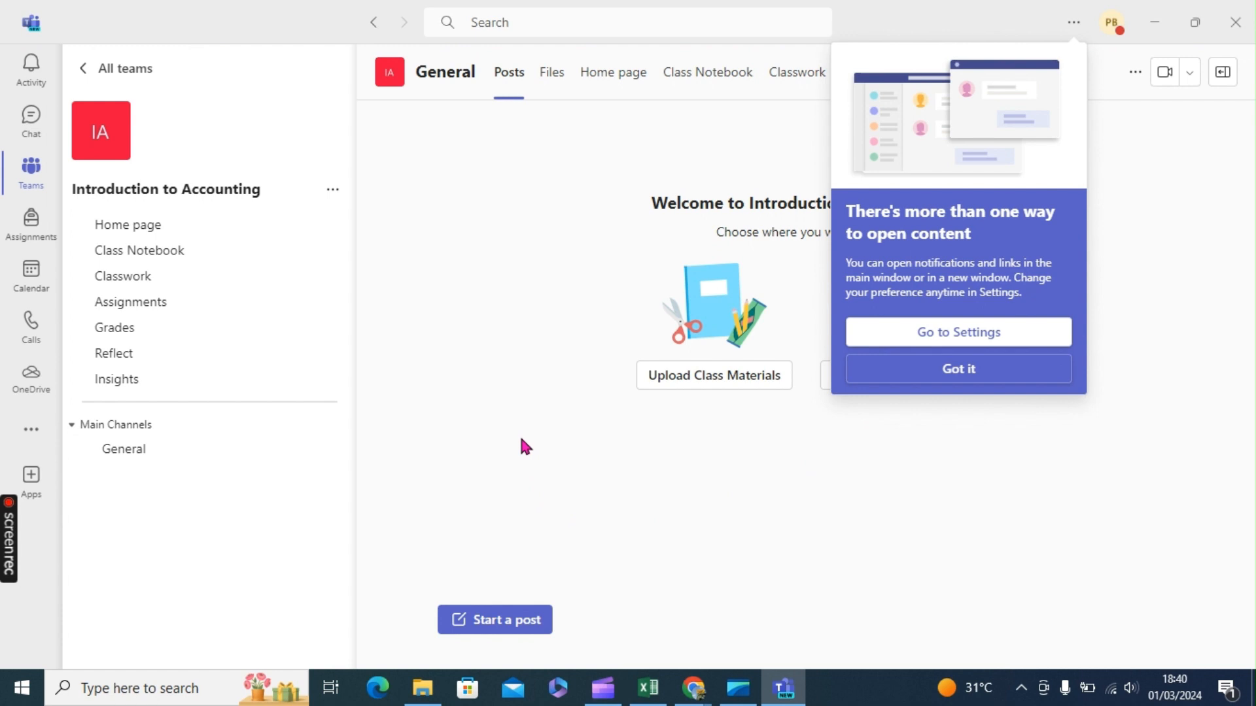
# Start scheduling a meeting in the new team's General channel and title it "Online link-Accounting".
pyautogui.click(975, 375)
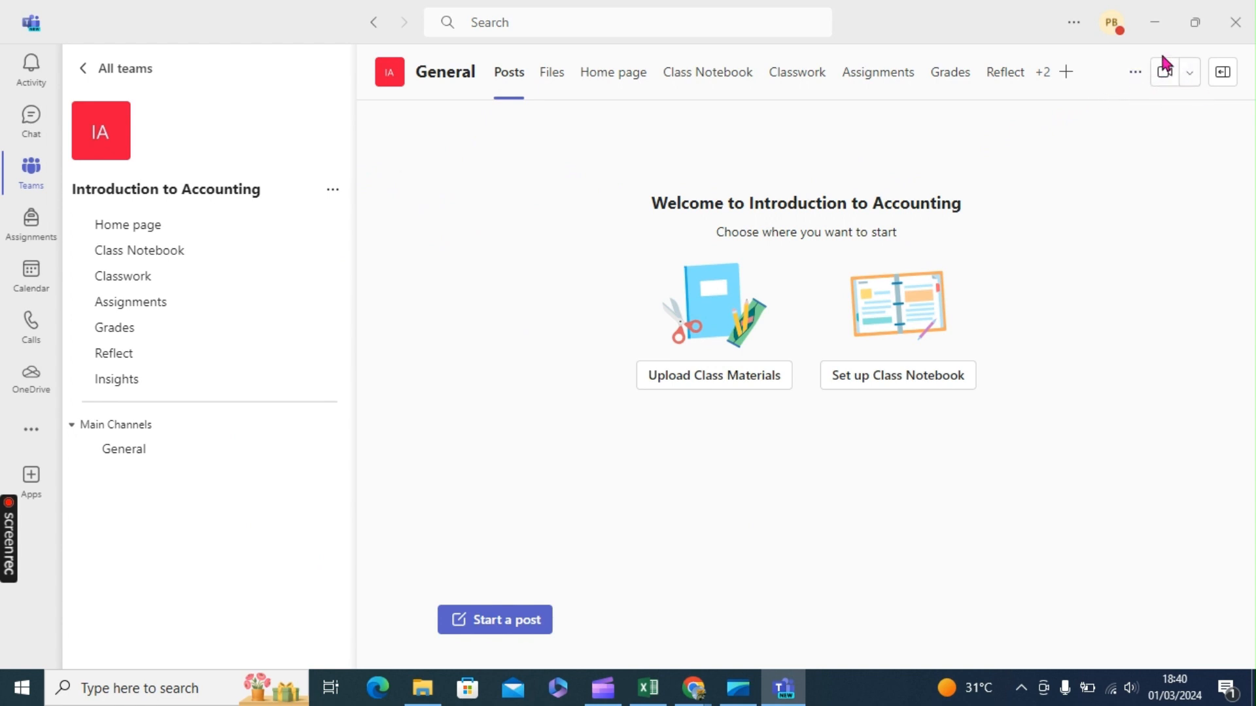
pyautogui.click(1191, 77)
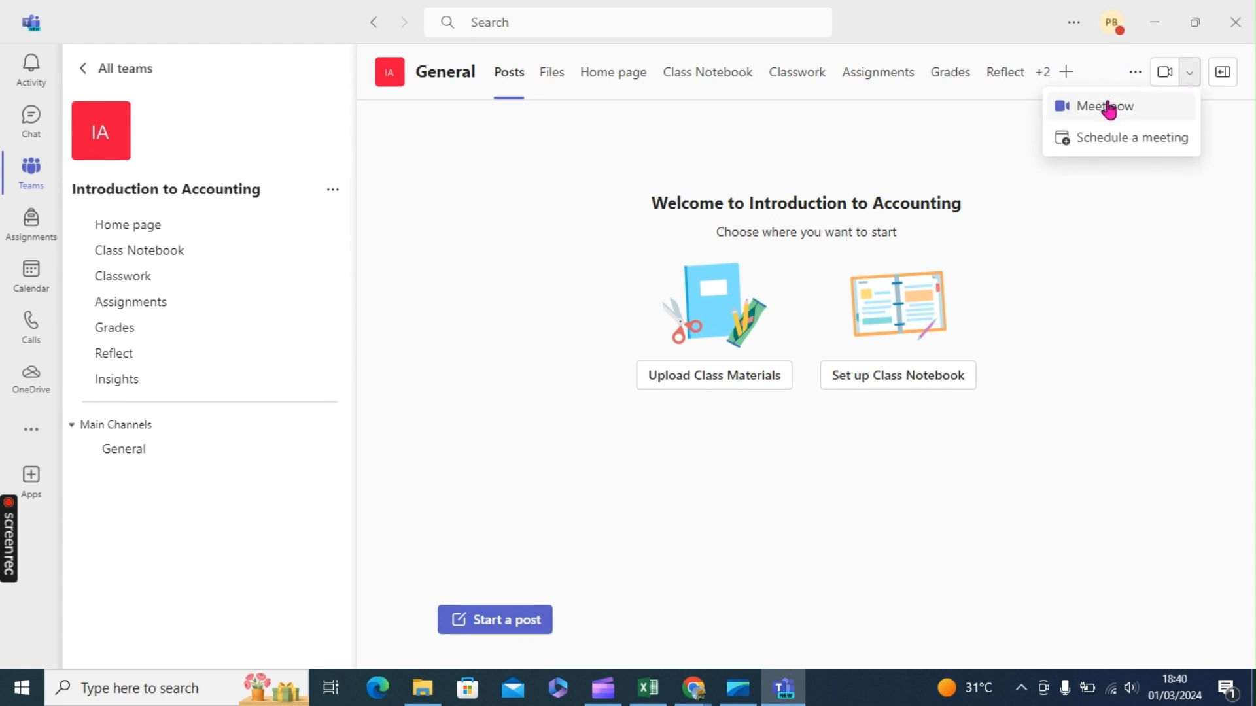
pyautogui.click(1125, 138)
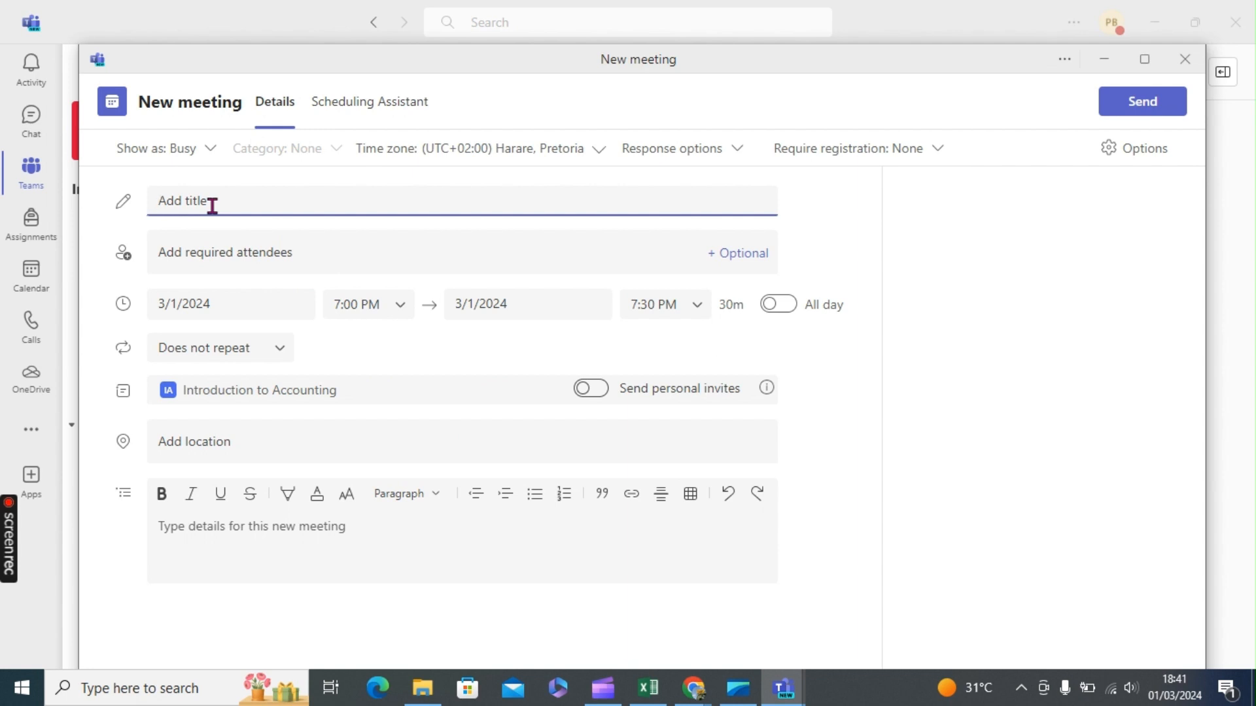
pyautogui.write('Online link-Acco')
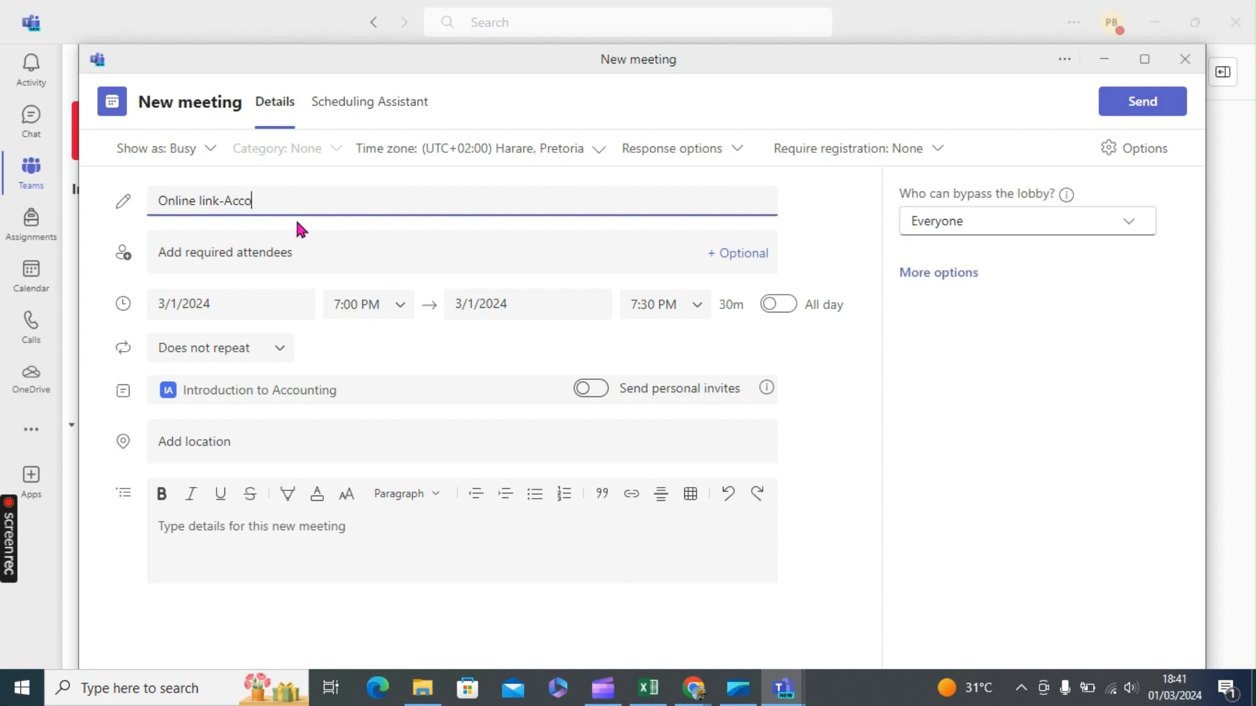
pyautogui.write('unting')
# Add two colleagues from the directory as required attendees of the meeting.
pyautogui.click(292, 256)
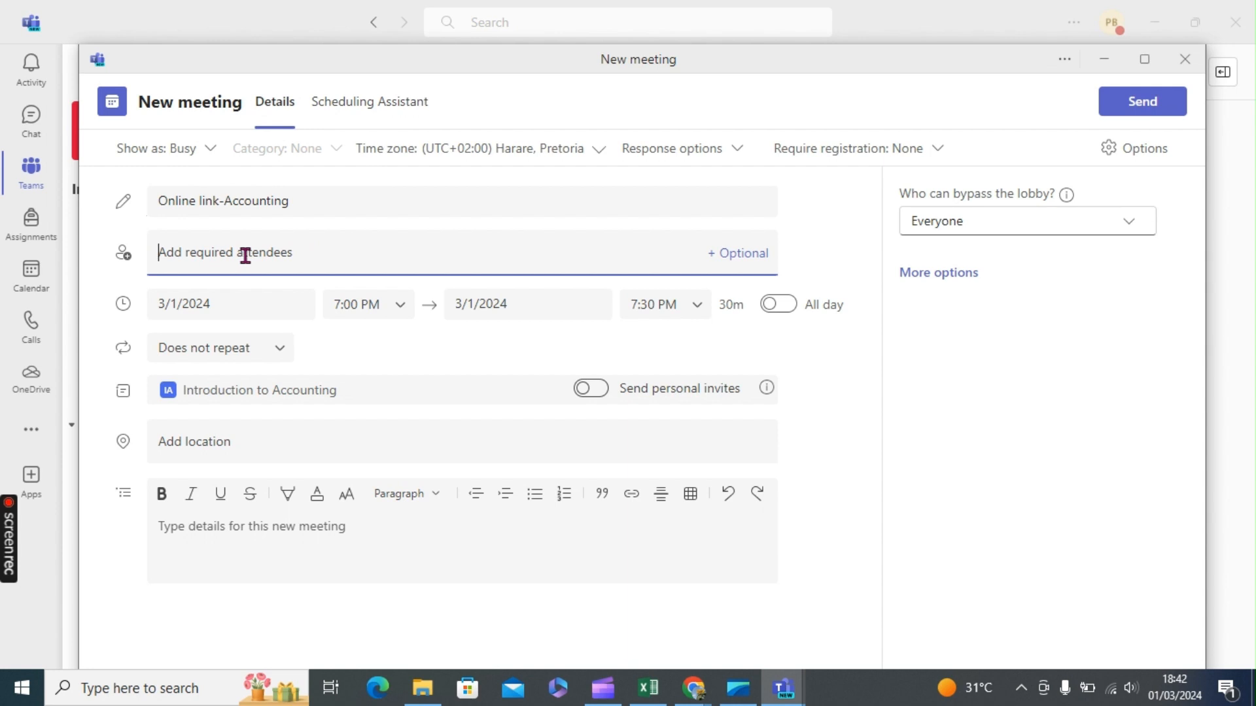
pyautogui.write('Dha')
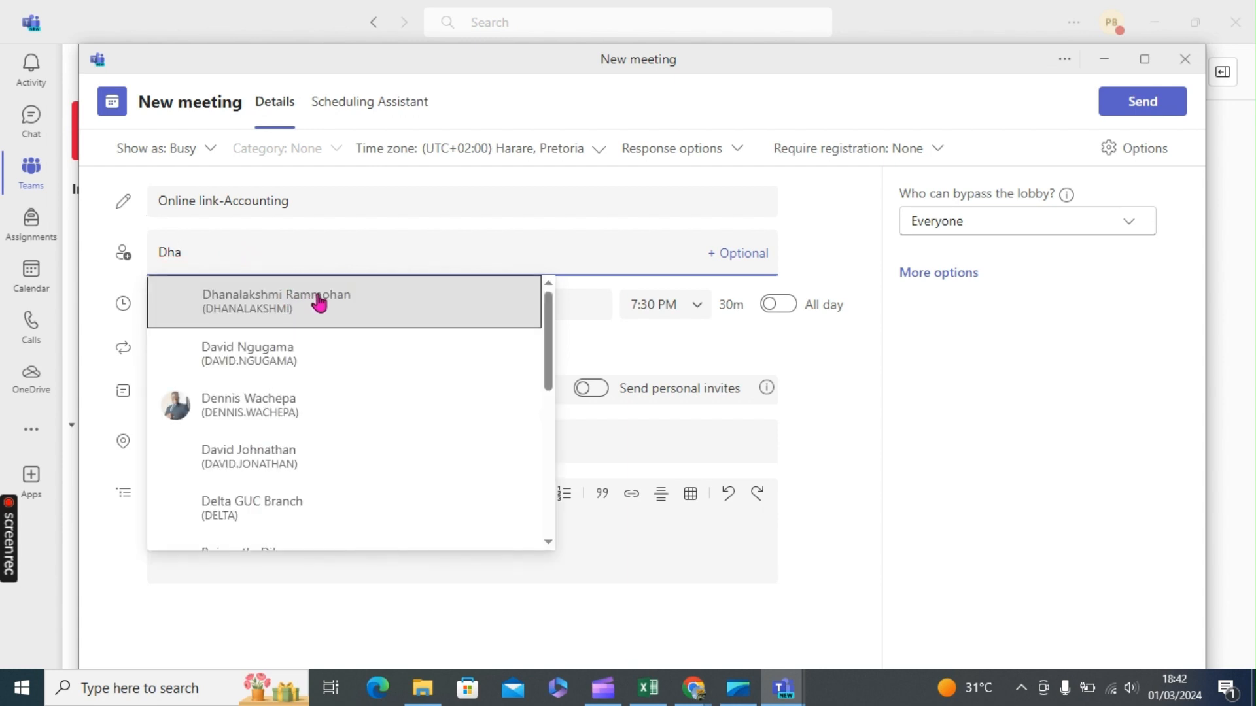
pyautogui.click(310, 305)
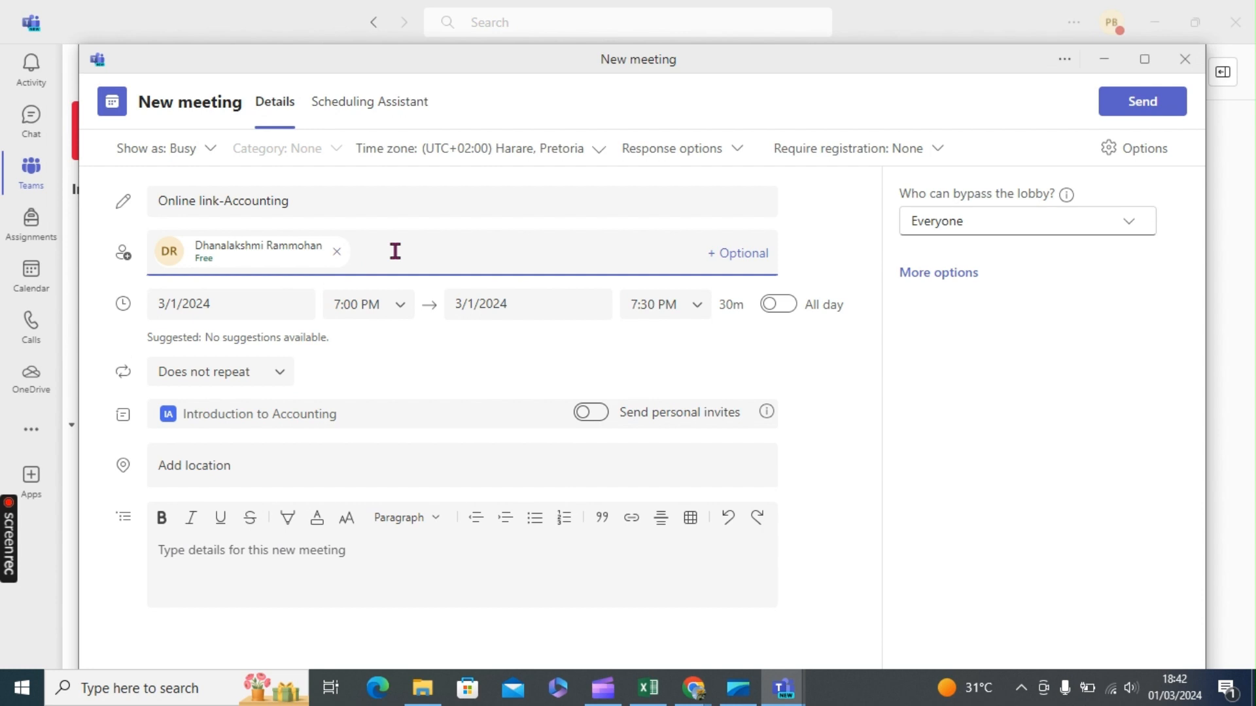
pyautogui.write('olu')
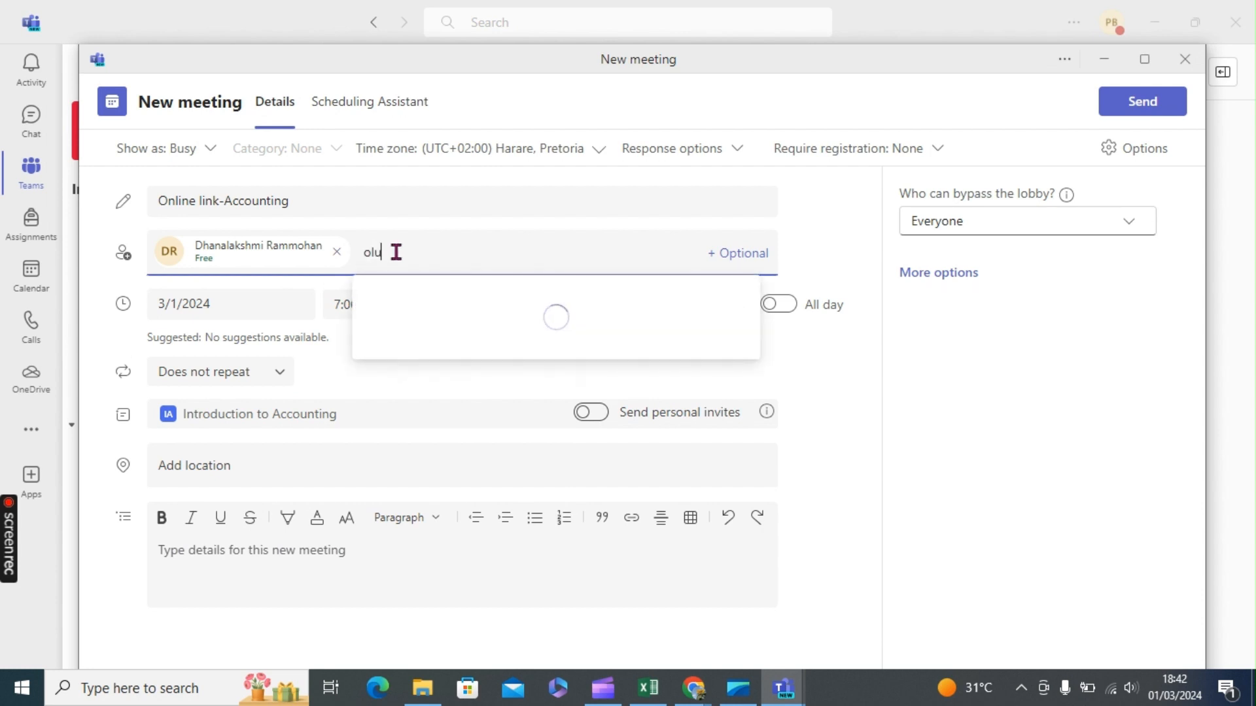
pyautogui.click(451, 294)
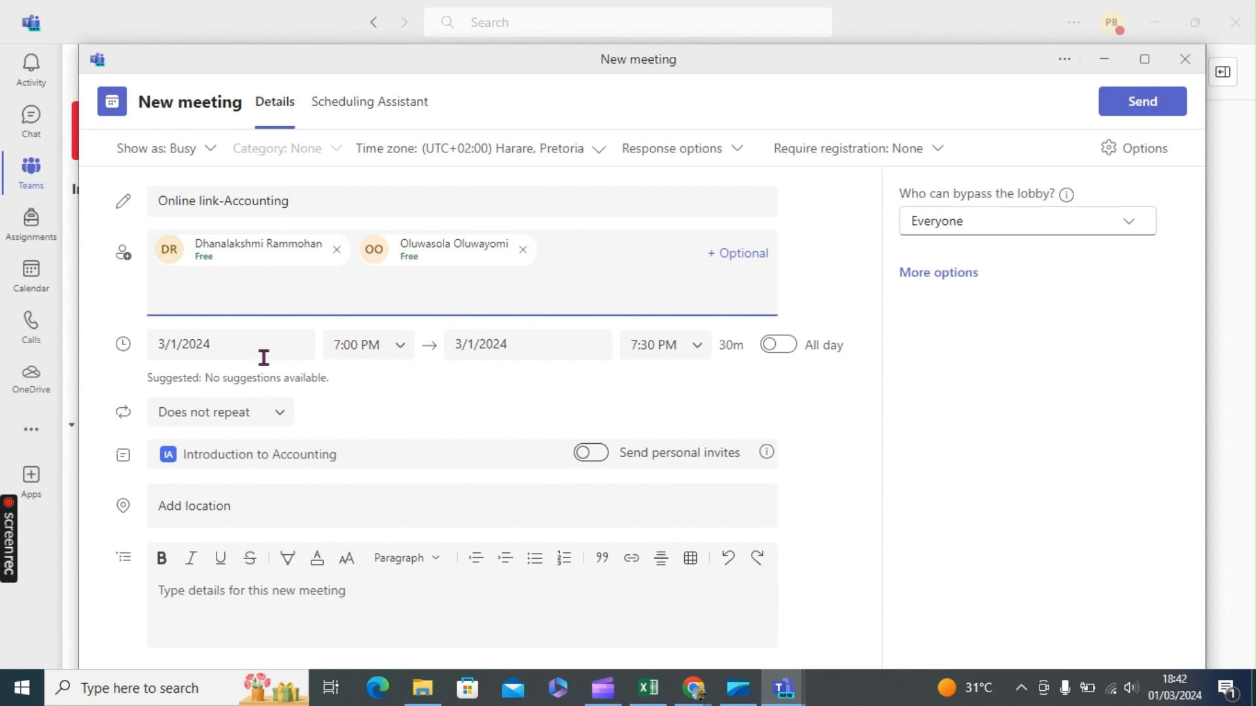
# Set the meeting to start at 5:00 PM and end at 7:00 PM.
pyautogui.click(401, 348)
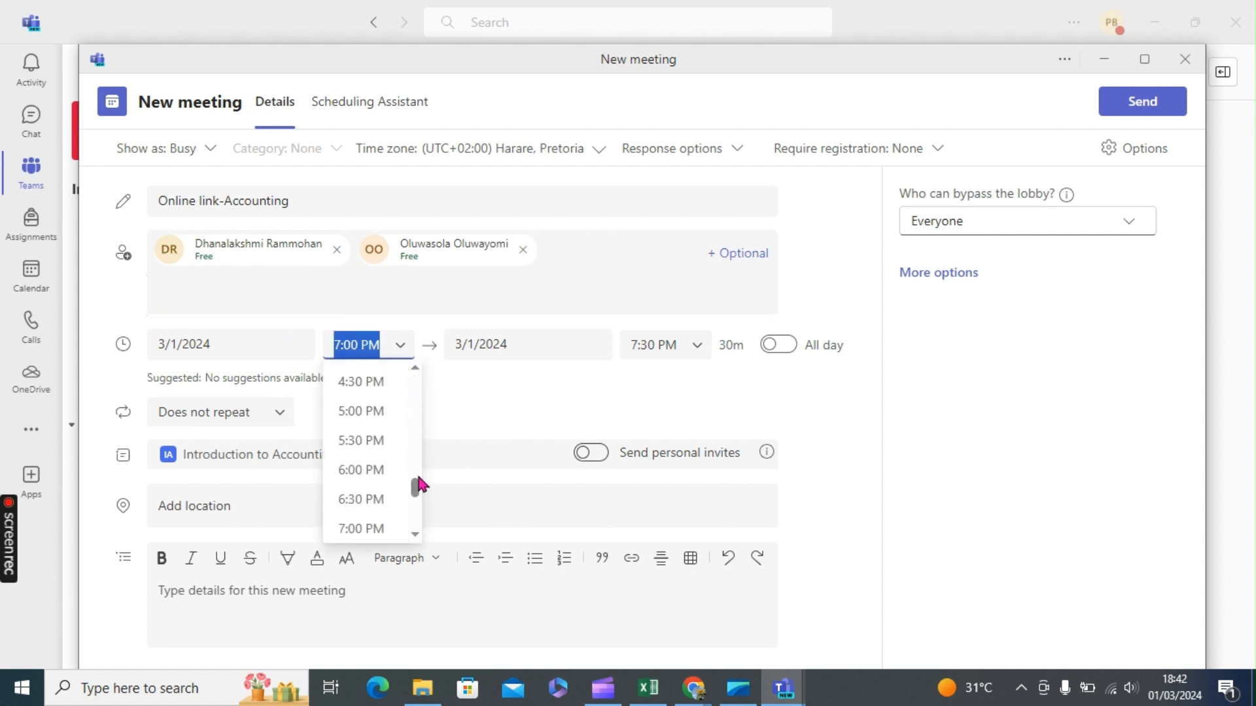
pyautogui.moveTo(419, 483); pyautogui.dragTo(417, 477)
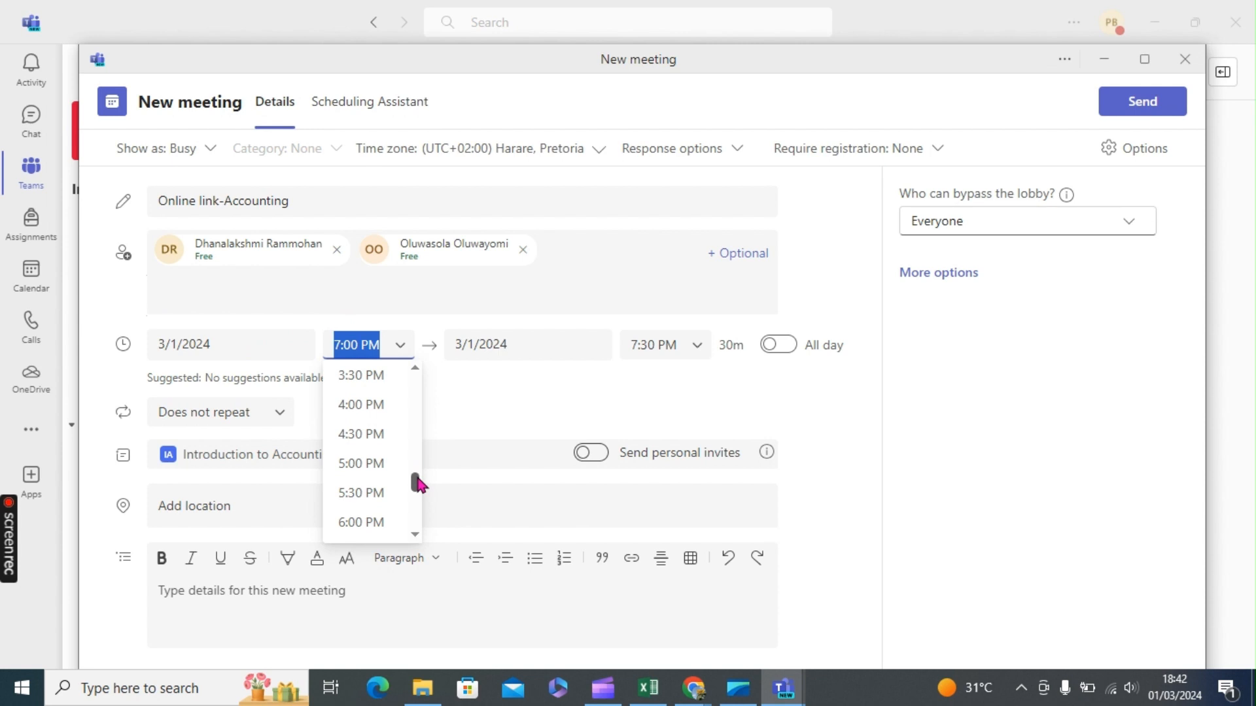
pyautogui.click(354, 467)
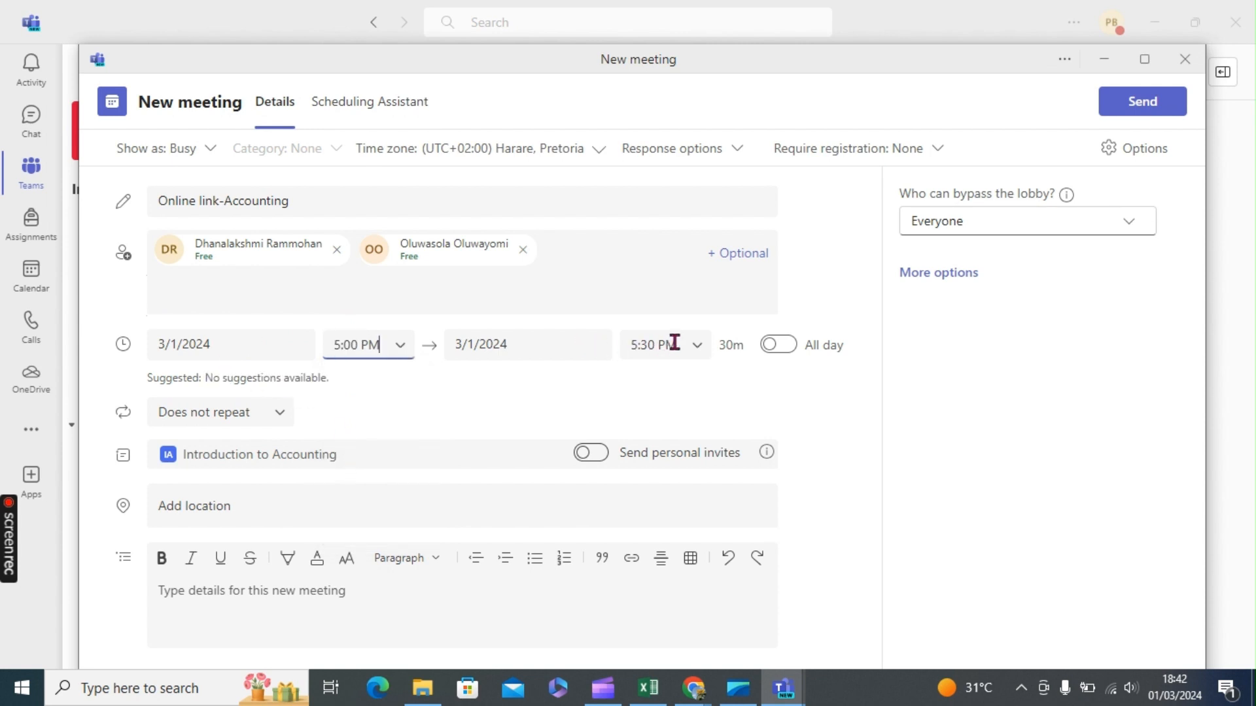
pyautogui.click(699, 353)
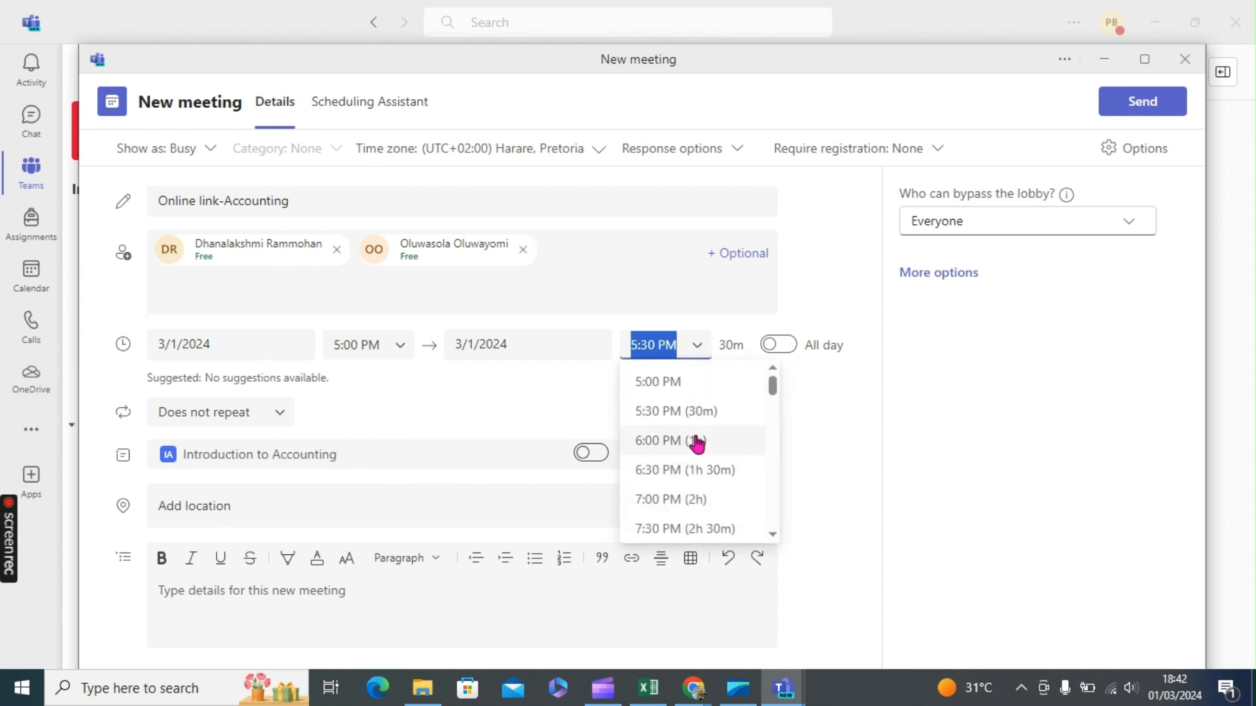
pyautogui.moveTo(774, 389); pyautogui.dragTo(773, 399)
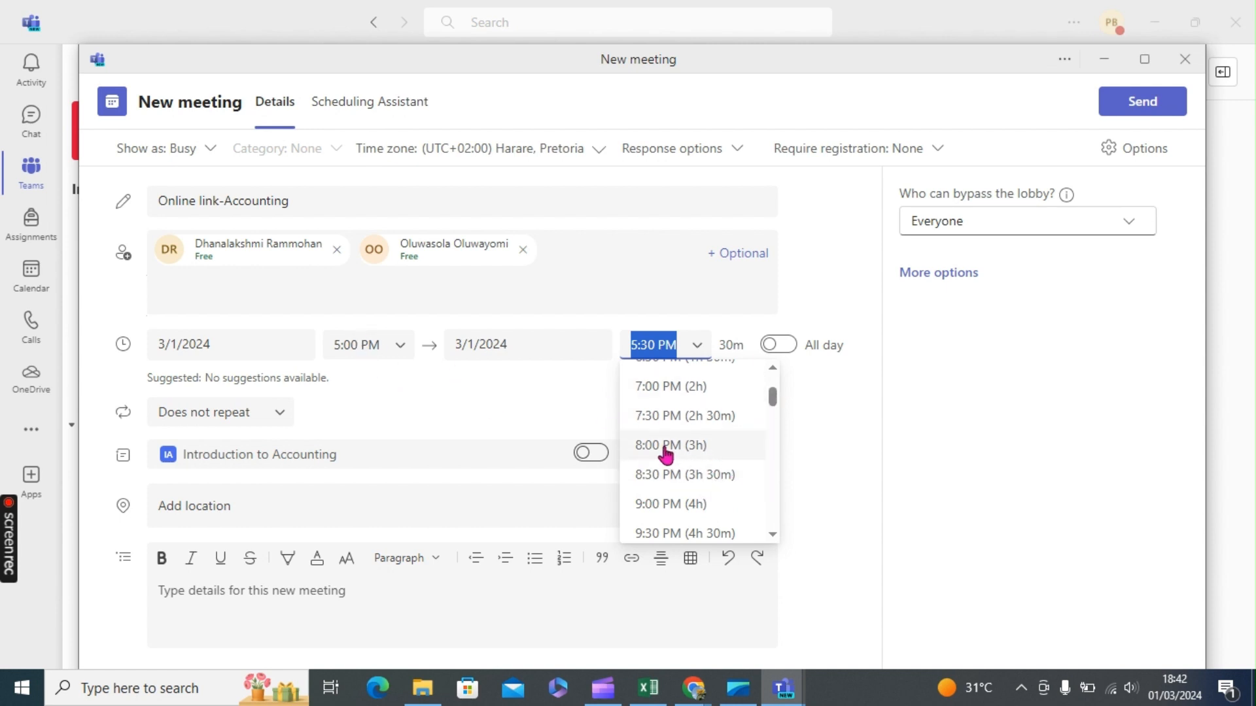
pyautogui.click(650, 395)
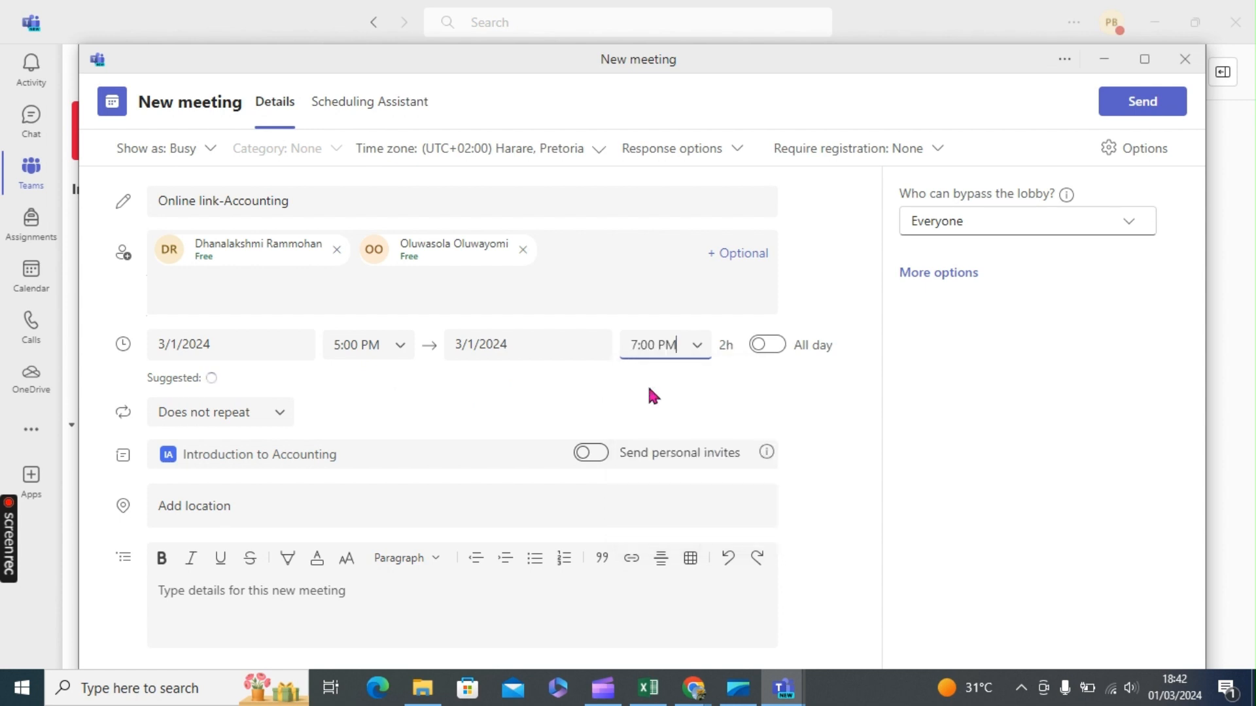
# Set the meeting date to 3/5/2024 and make it repeat every week on Tuesday with no end date.
pyautogui.click(249, 340)
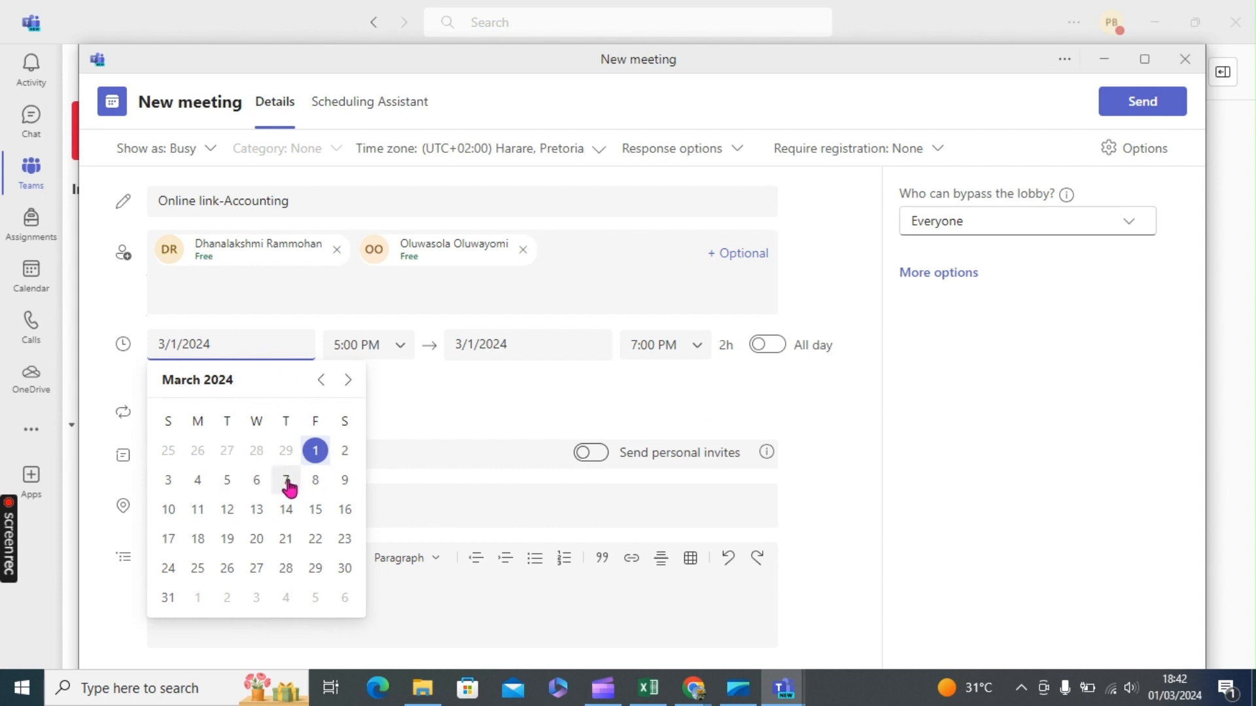
pyautogui.click(226, 486)
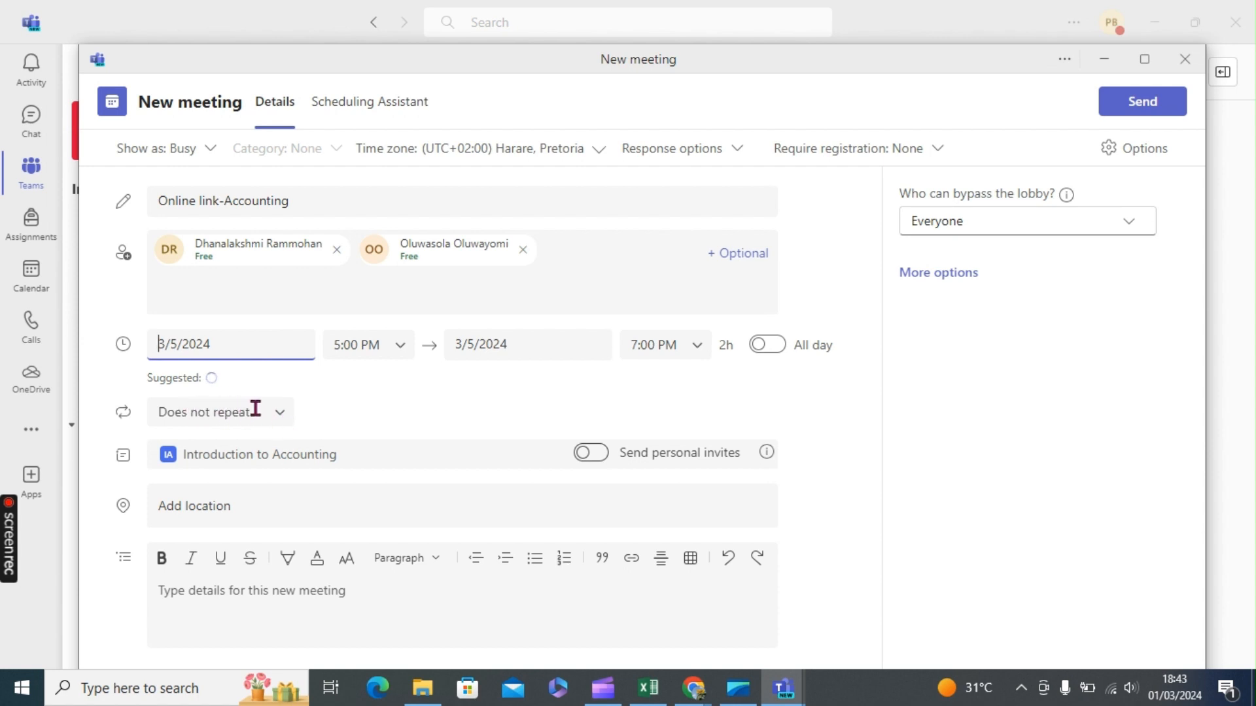
pyautogui.click(282, 417)
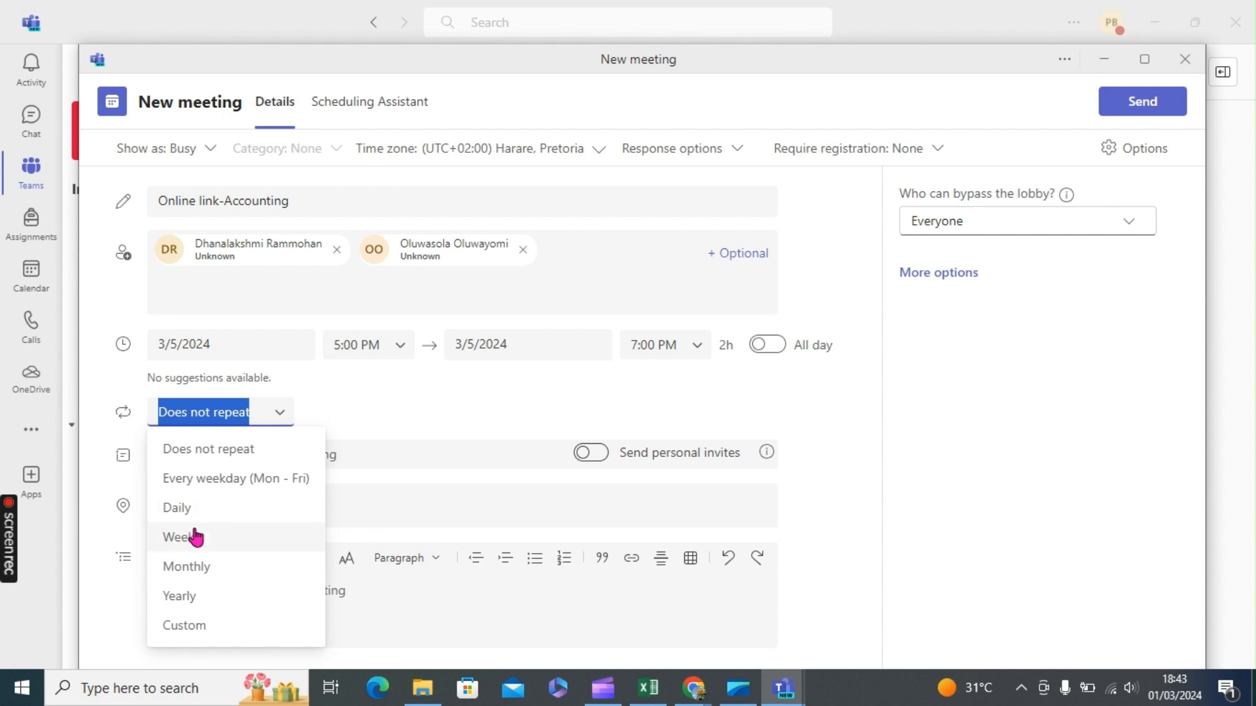
pyautogui.click(194, 536)
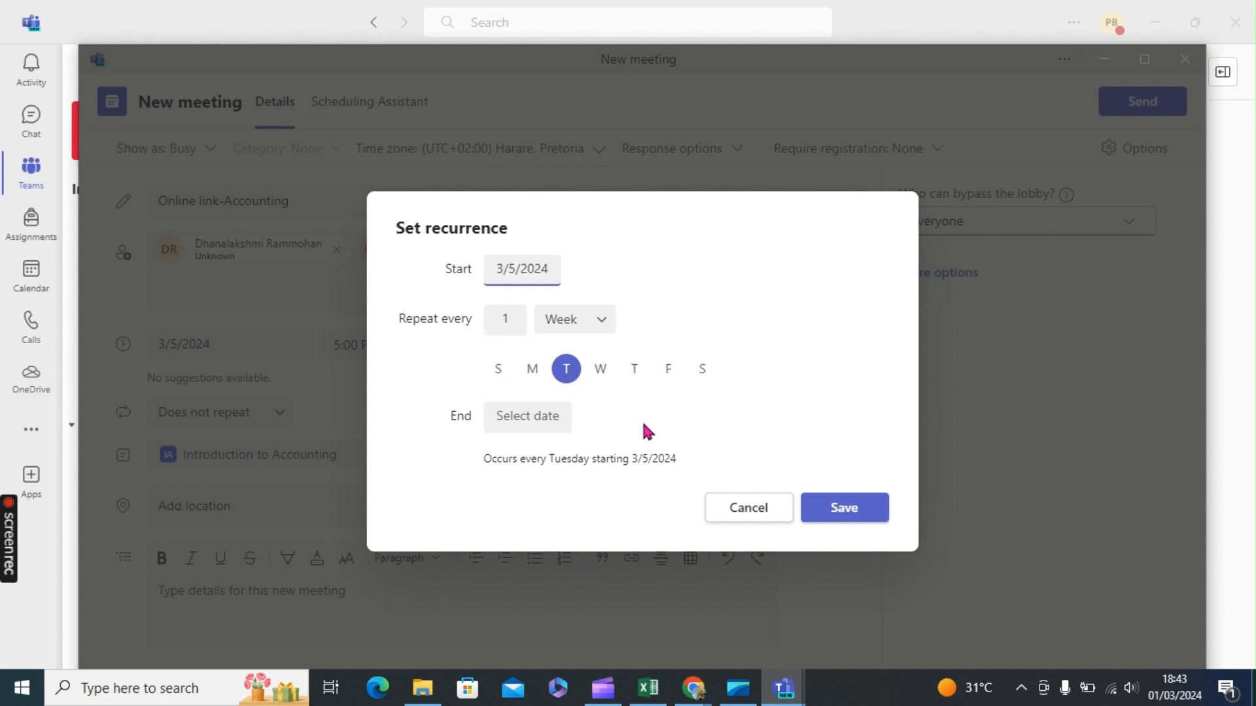
pyautogui.click(844, 509)
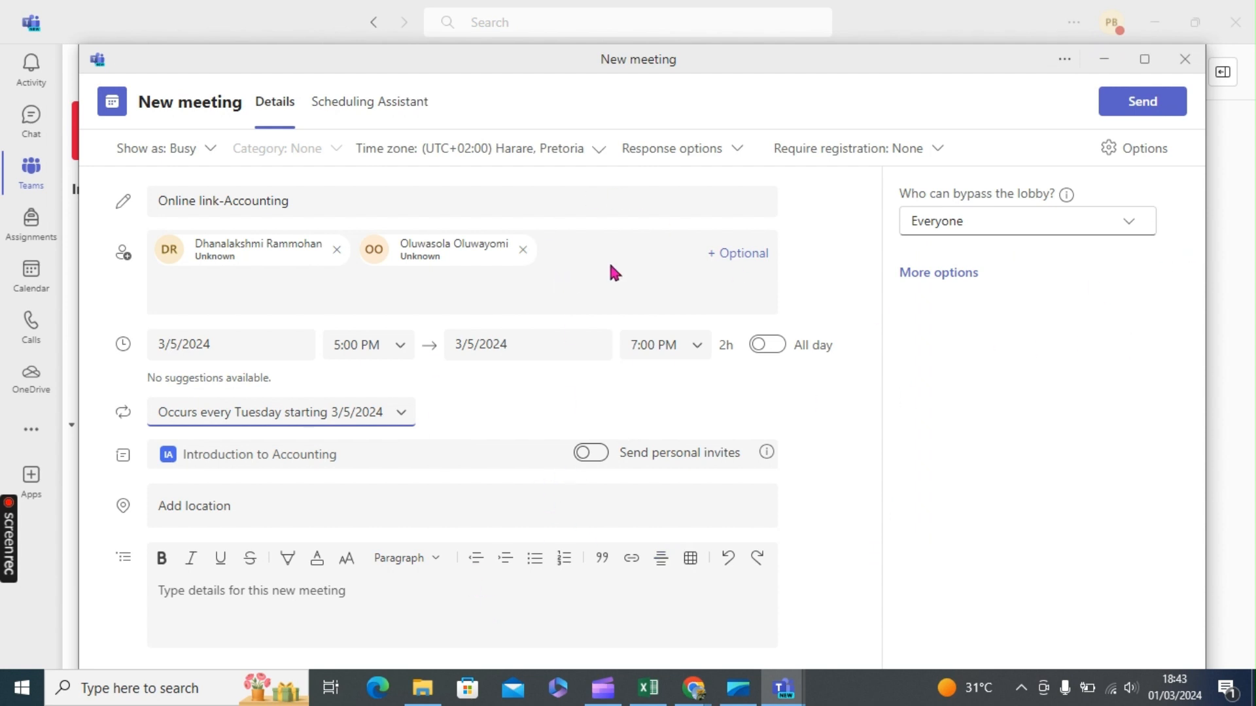
# Add both attendees as co-organizers in the meeting options, save the options, and send the meeting invitation.
pyautogui.click(951, 275)
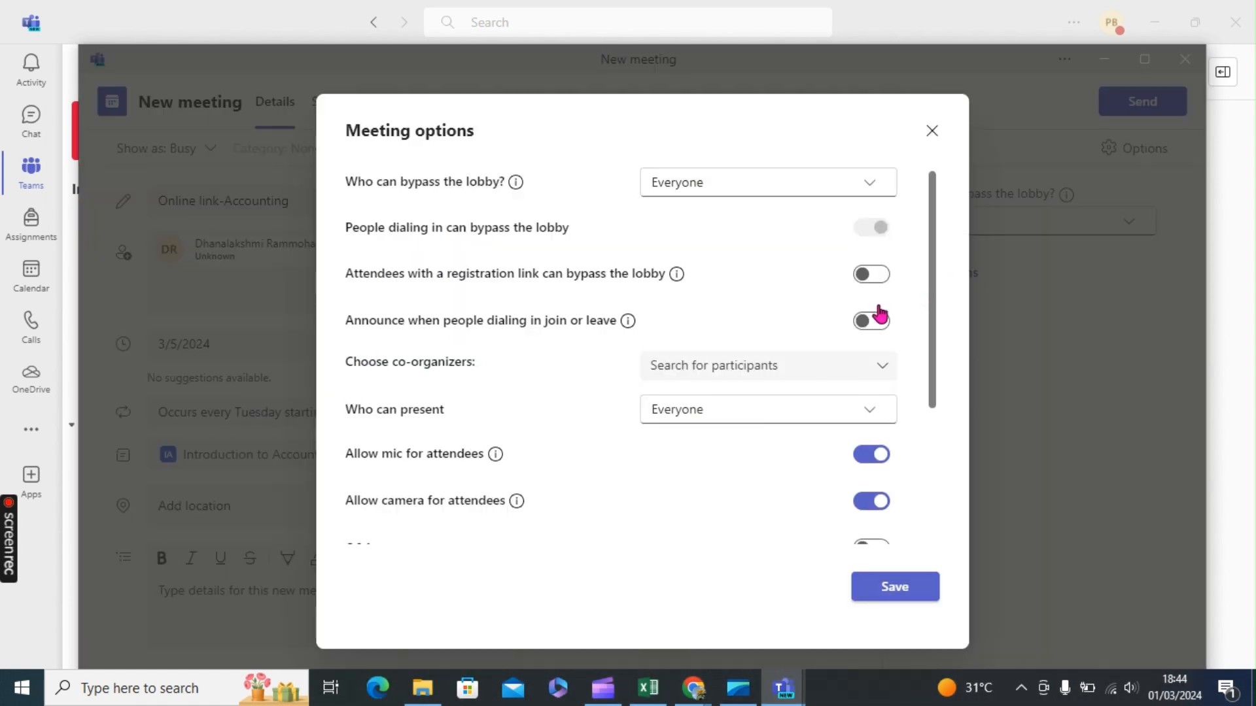
pyautogui.click(721, 364)
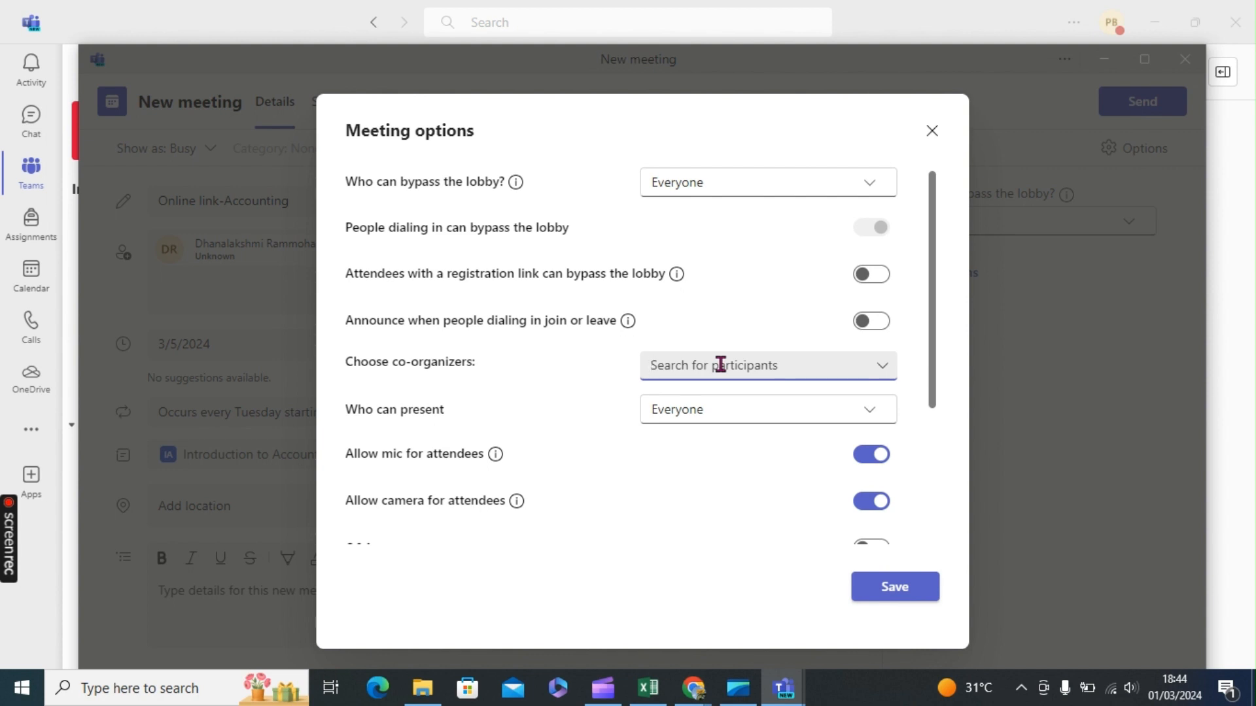
pyautogui.write('dh')
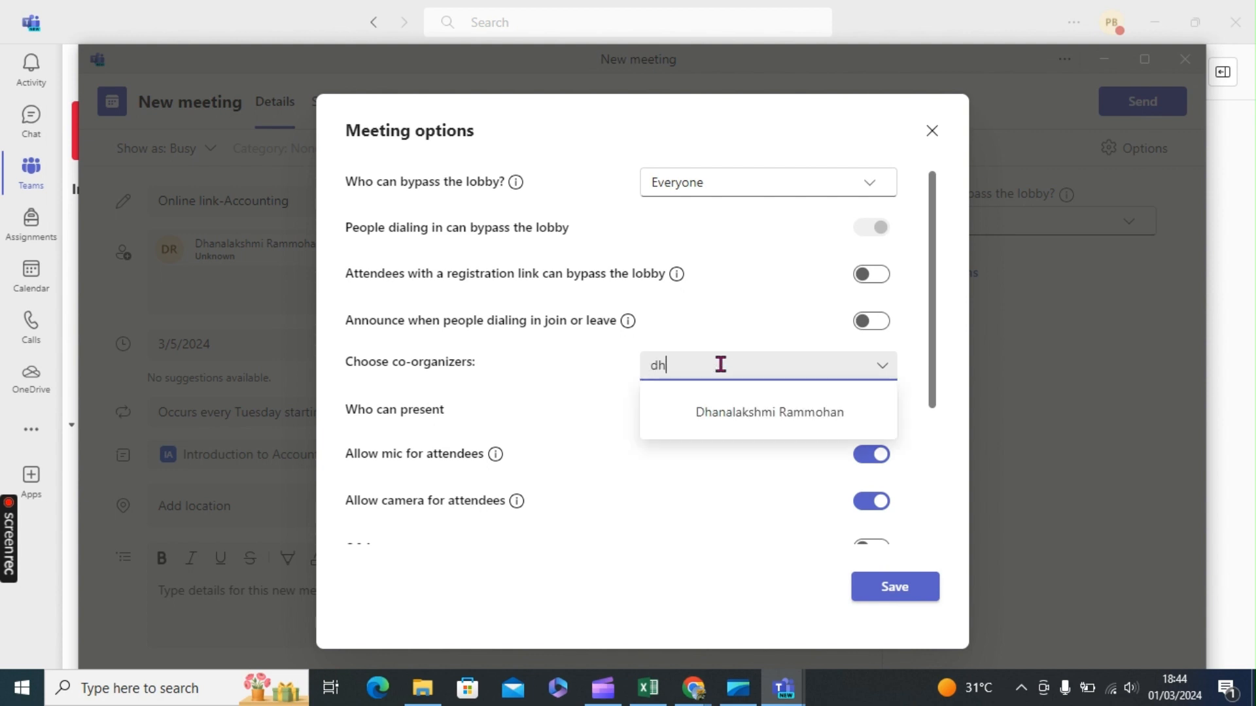
pyautogui.click(745, 410)
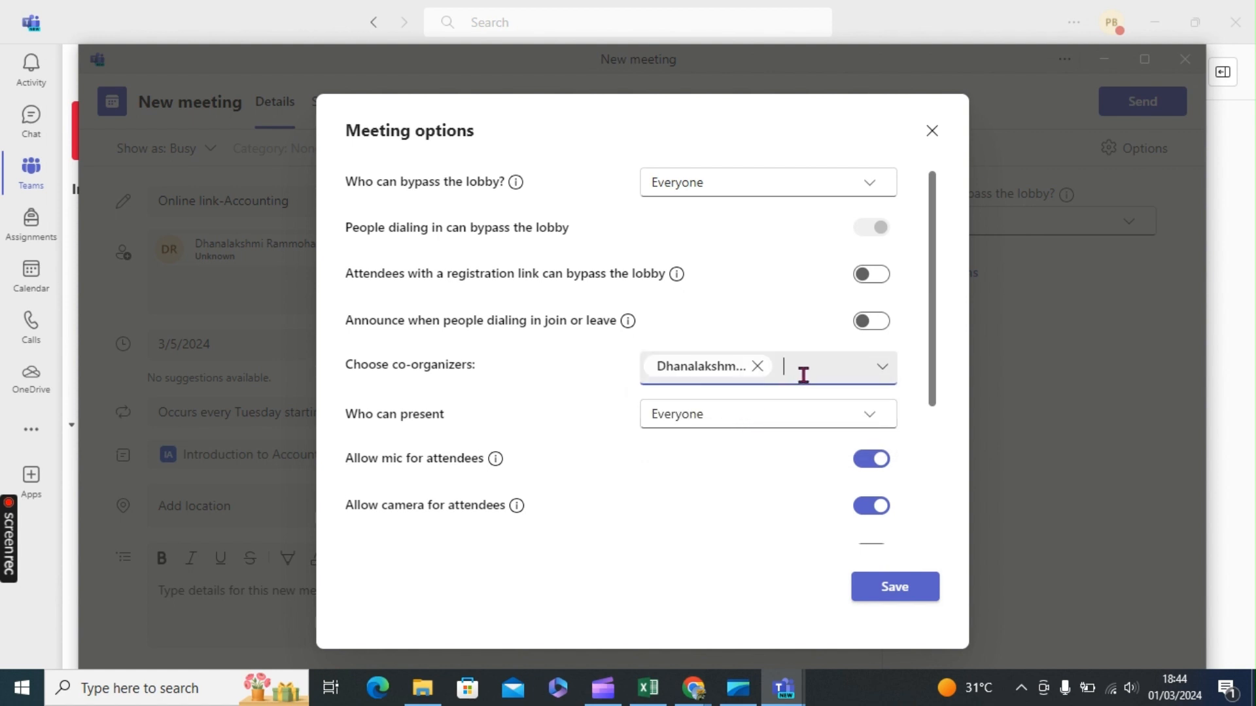
pyautogui.write('ol')
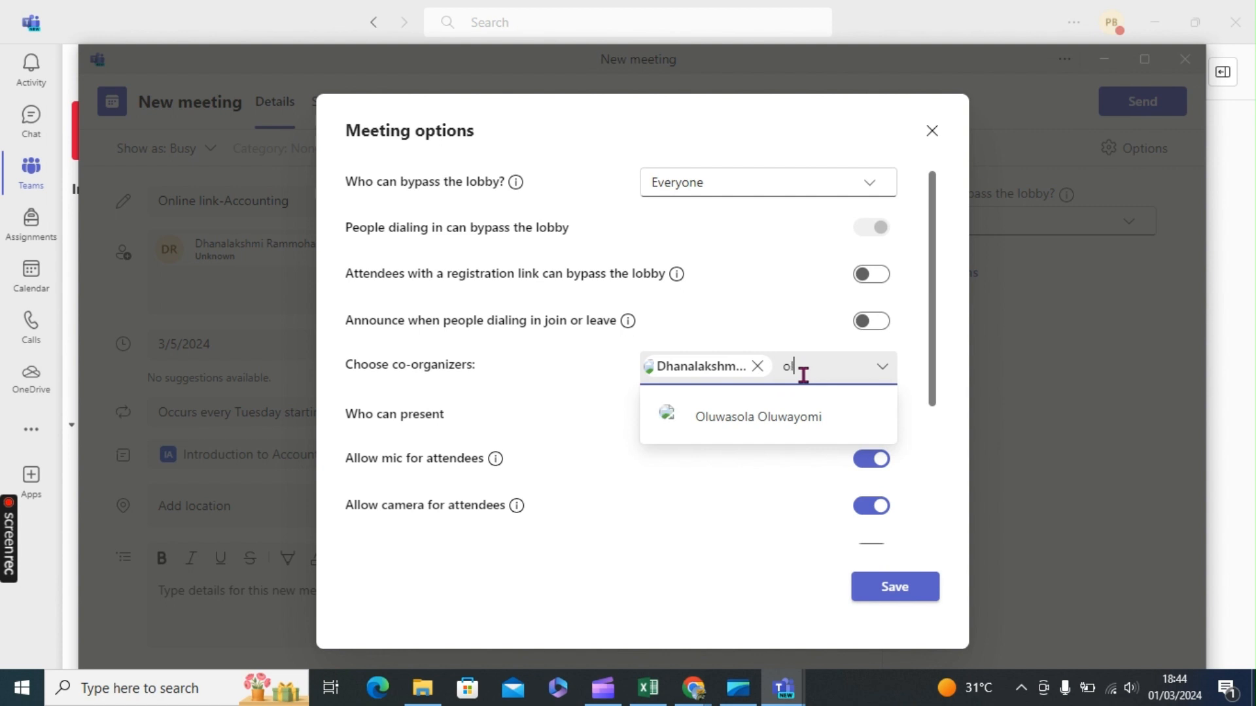
pyautogui.write('u')
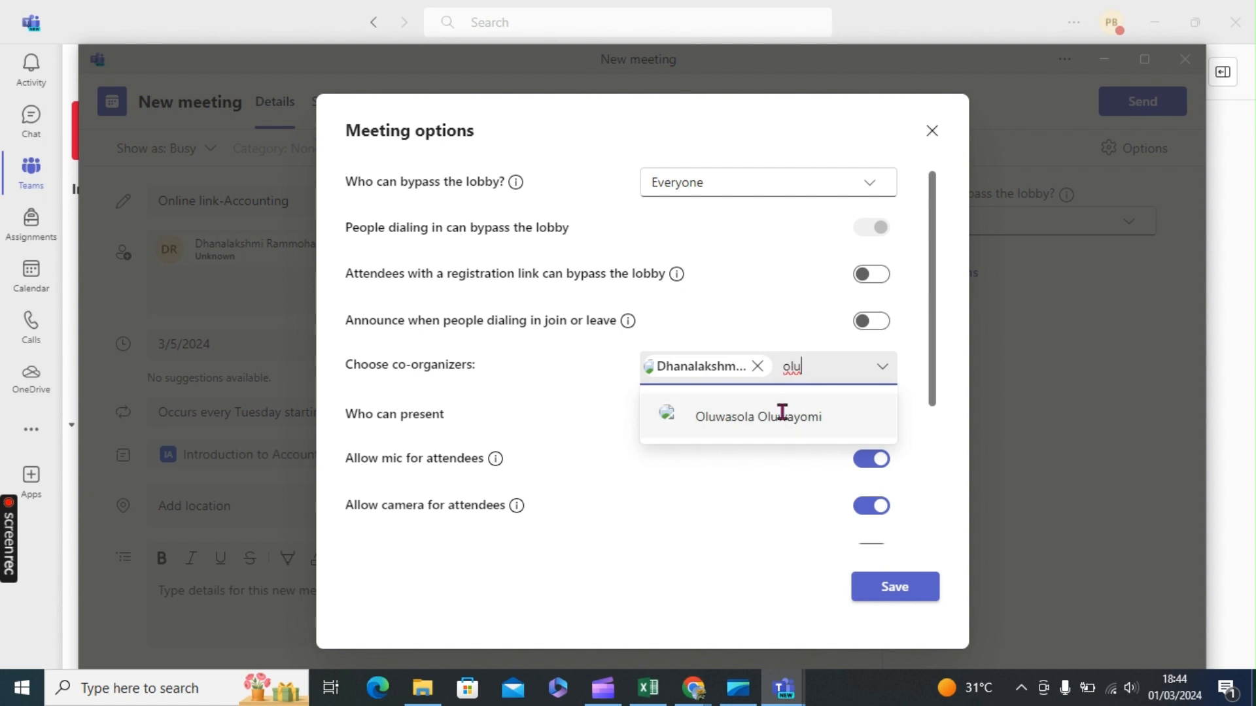
pyautogui.click(782, 412)
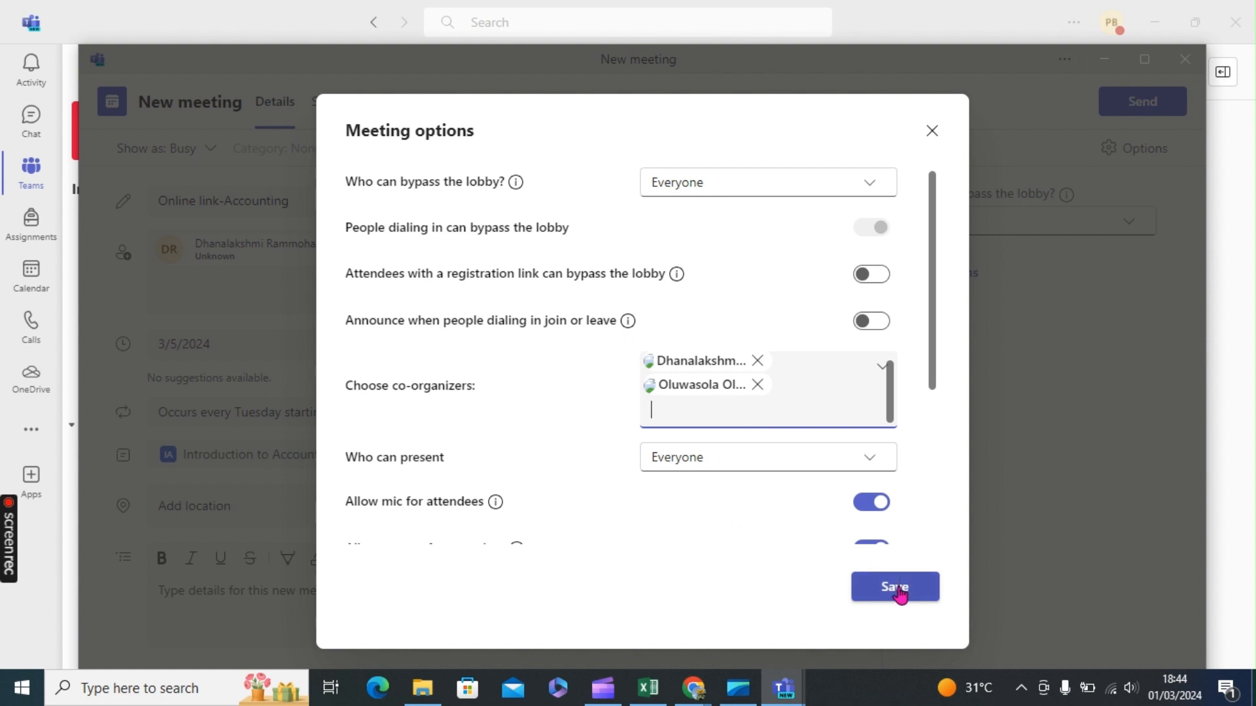
pyautogui.moveTo(936, 361); pyautogui.dragTo(922, 270)
pyautogui.moveTo(932, 369)
pyautogui.mouseDown()
pyautogui.moveTo(933, 507)
pyautogui.moveTo(932, 348)
pyautogui.mouseUp()
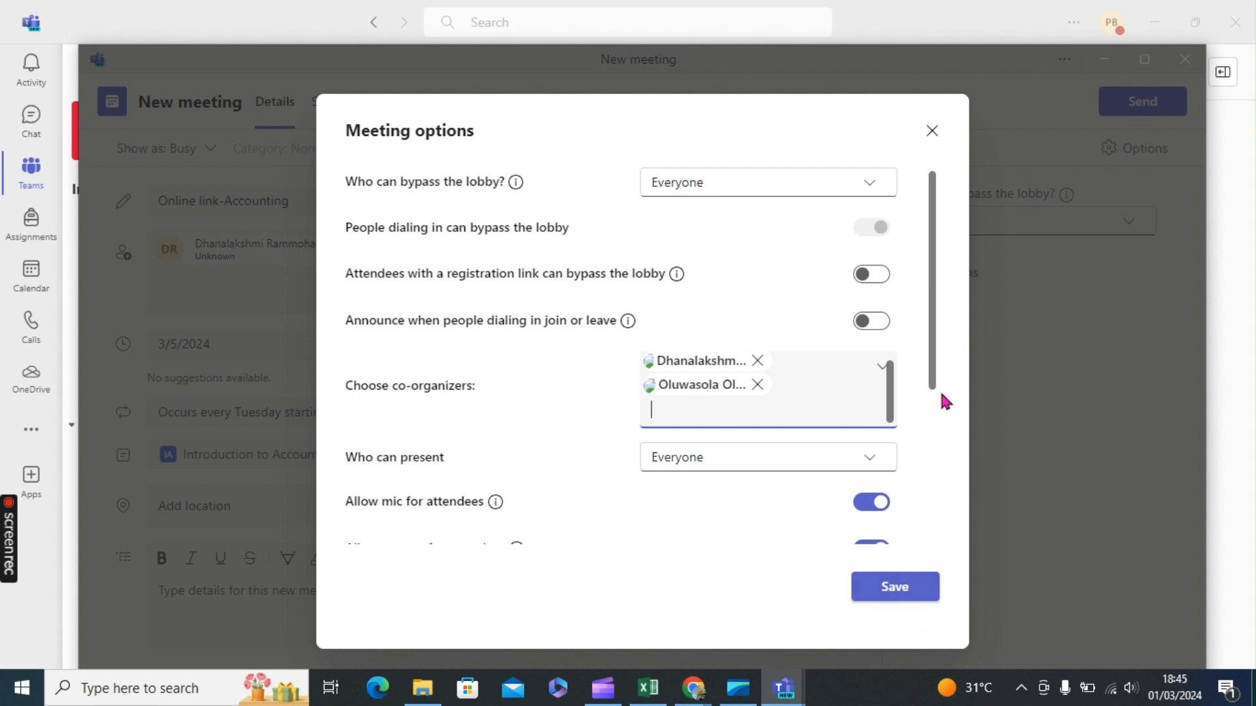
pyautogui.click(902, 592)
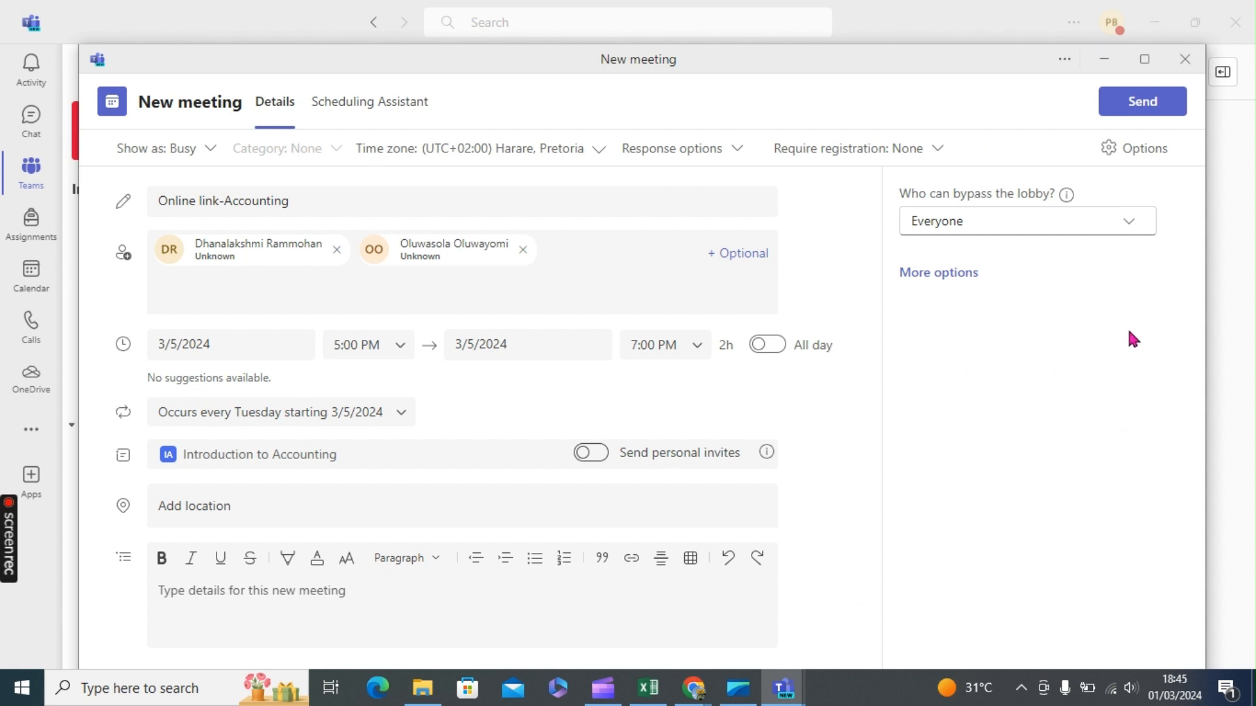
pyautogui.click(1144, 105)
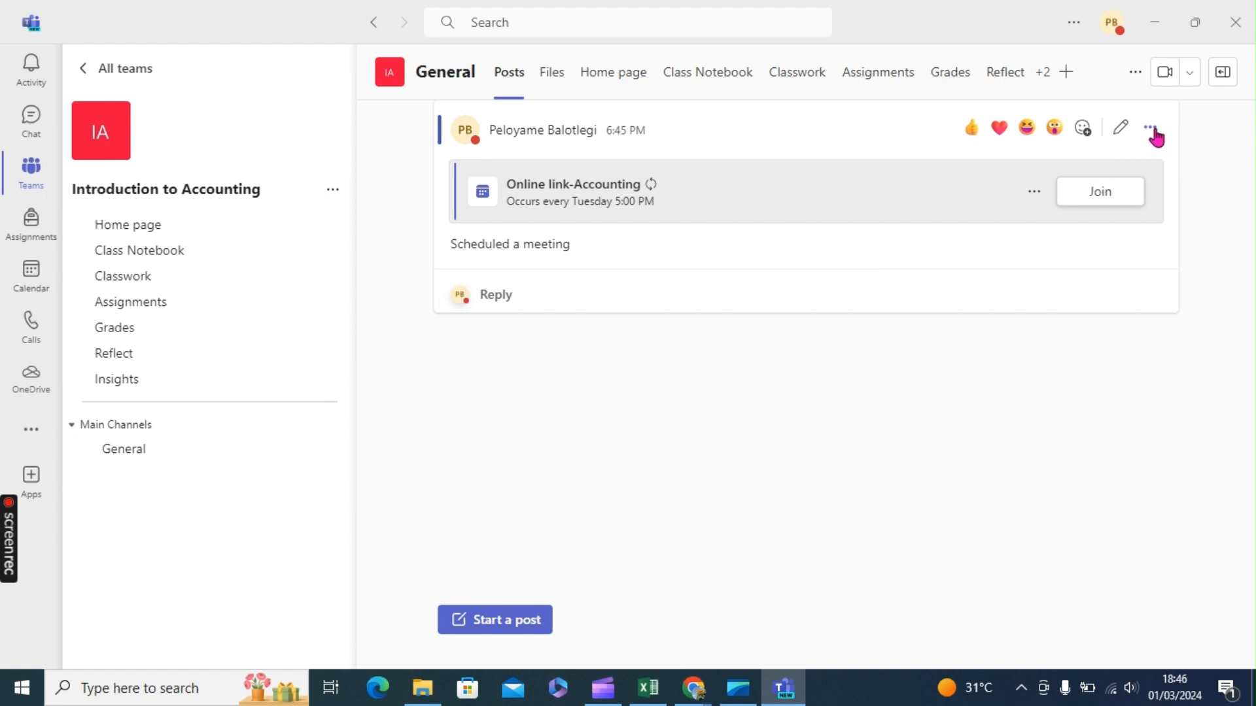
# Copy the link to the Online link-Accounting meeting post in the General channel and return to the overview of all teams.
pyautogui.click(1152, 131)
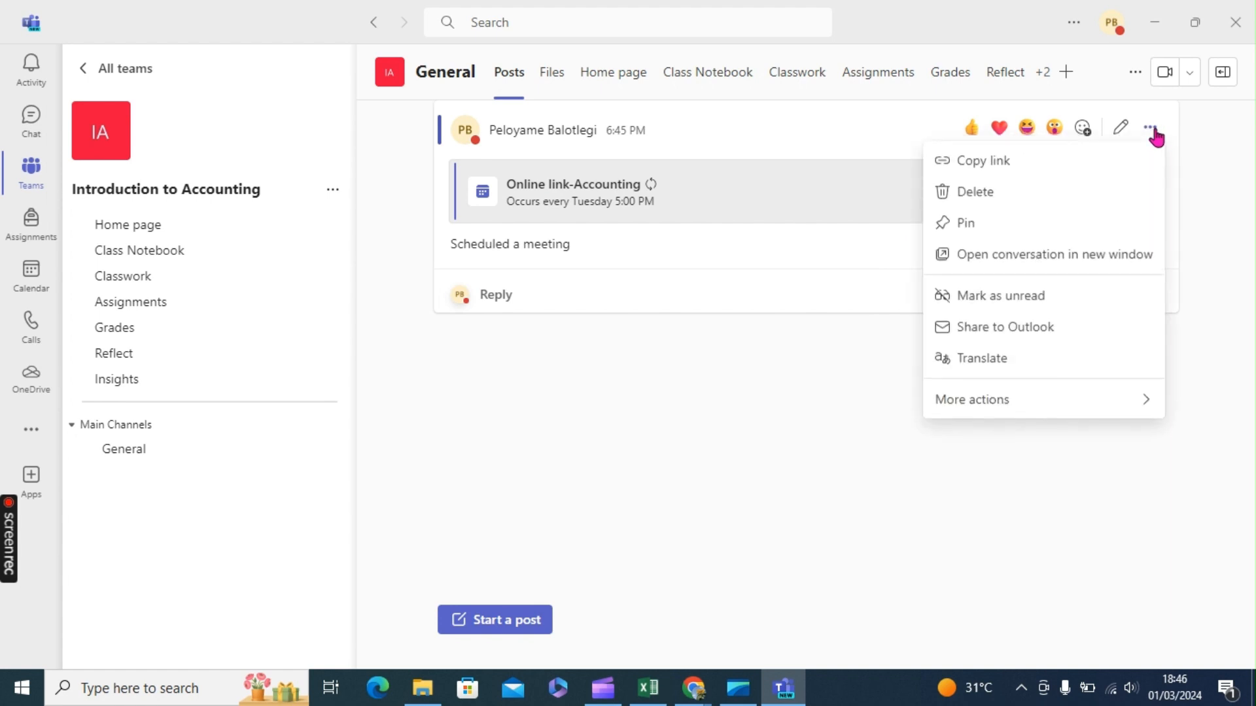
pyautogui.click(990, 164)
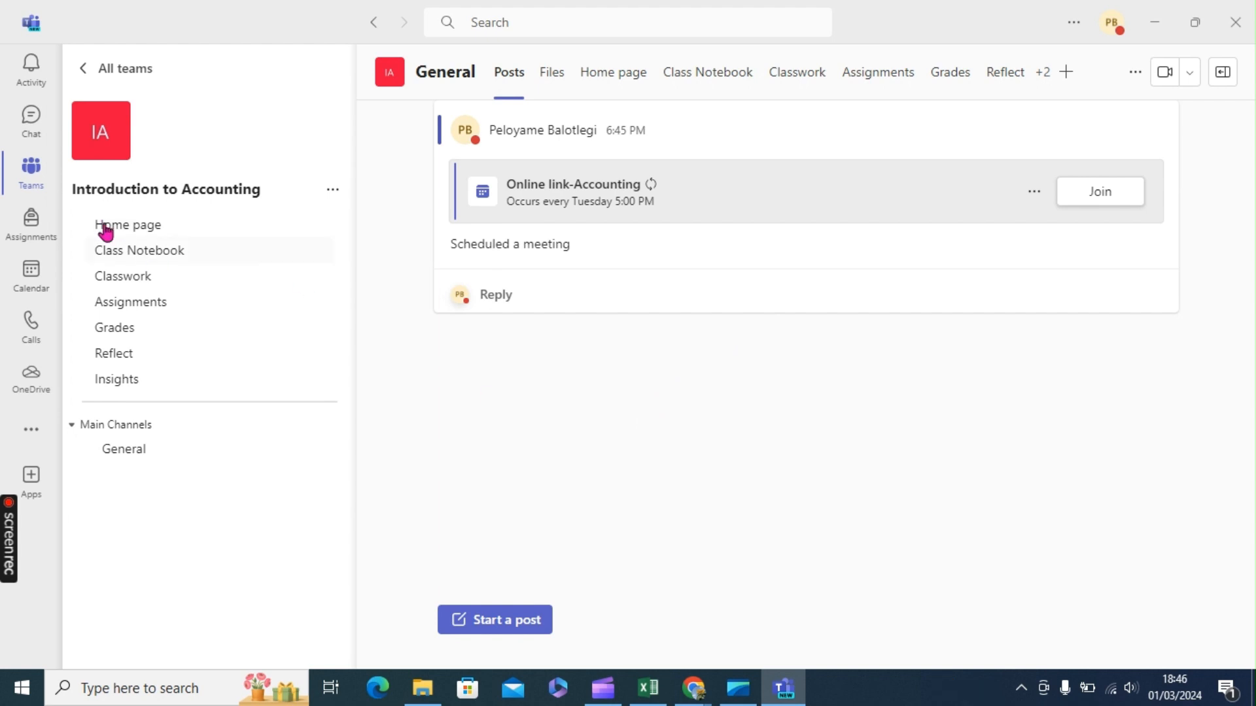
pyautogui.click(109, 77)
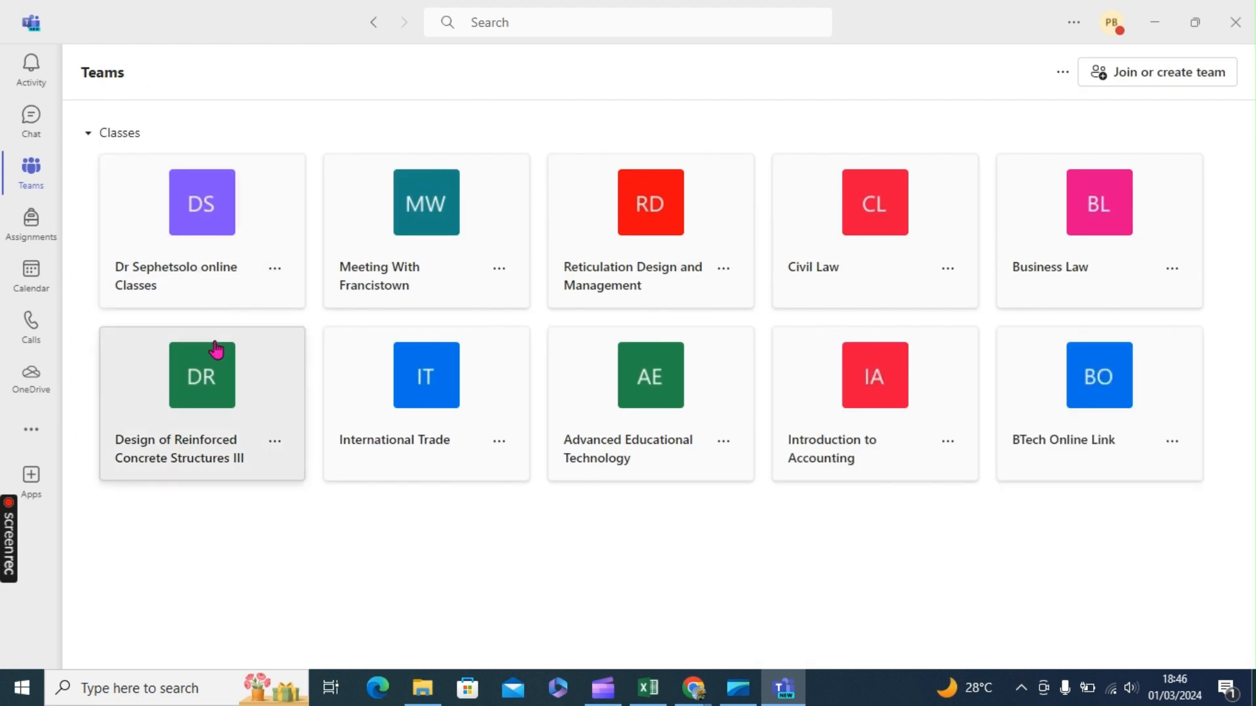